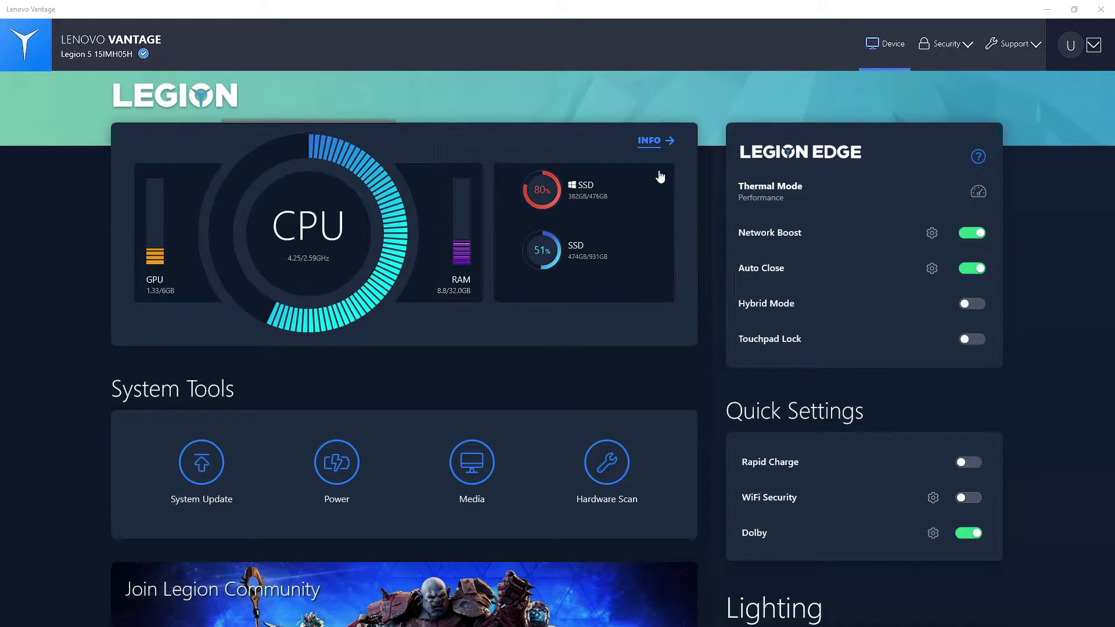
Scroll the Legion device dashboard down to bring the Lighting panel into view.
left_click(701, 358)
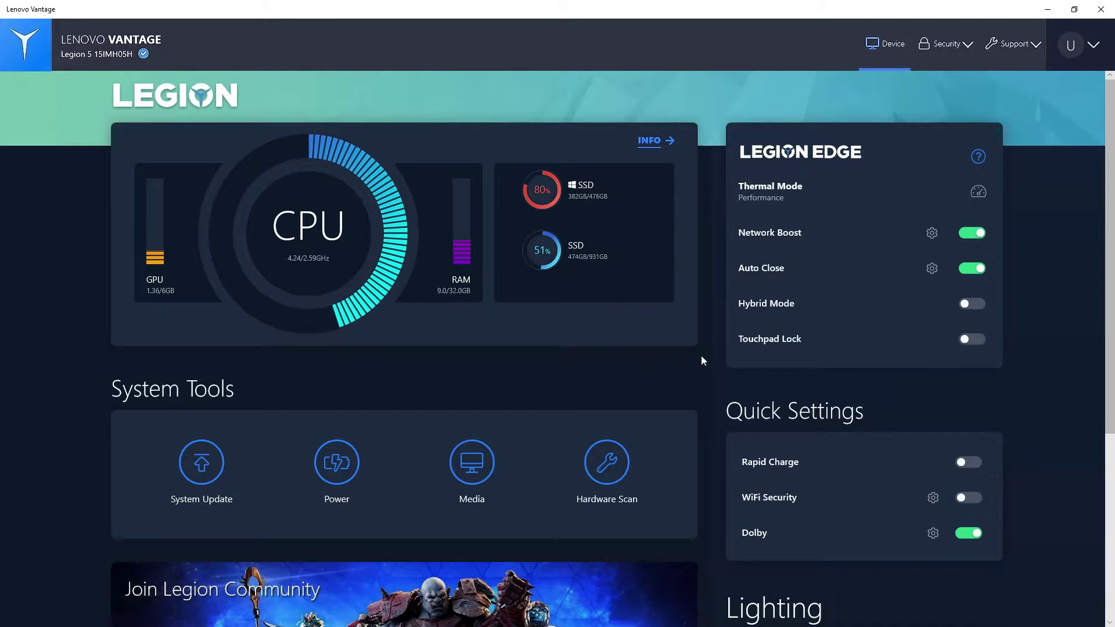
scroll(700, 359, "down", 5)
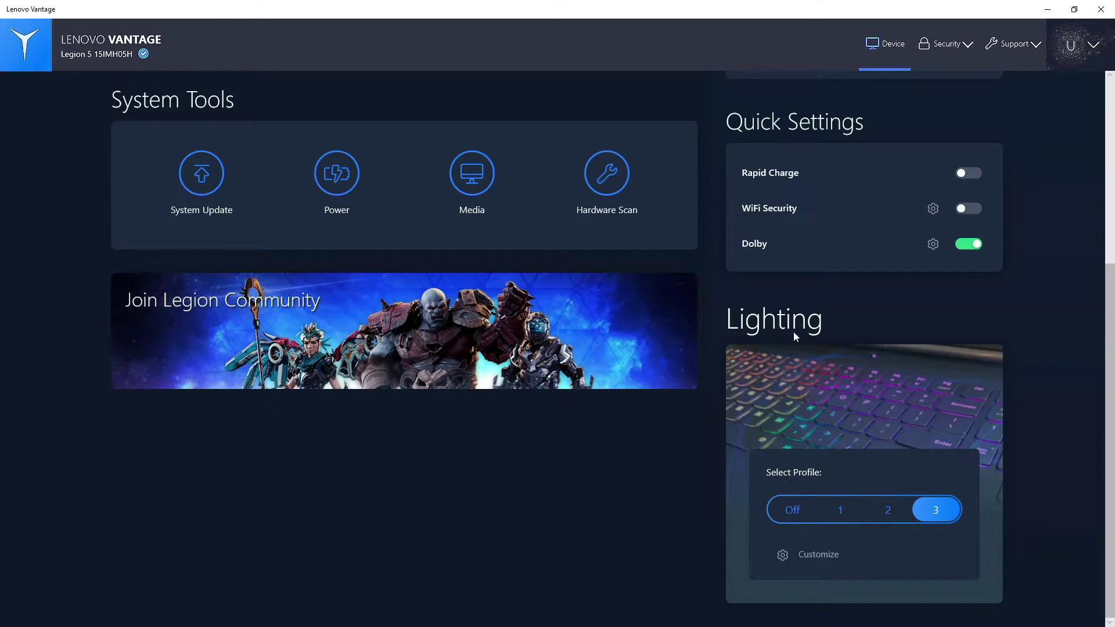
Preview lighting profiles 1 and 2, then settle back on profile 3.
left_click(843, 512)
left_click(890, 513)
left_click(940, 514)
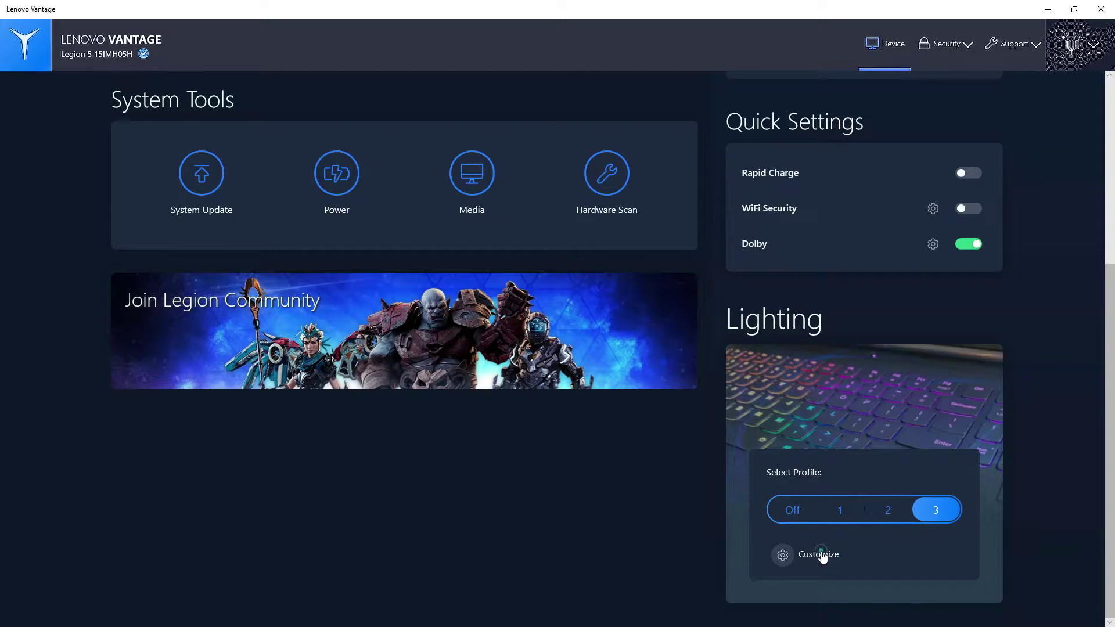
In profile 3's customization, set the effect to Breath and turn on Divide Area.
left_click(821, 554)
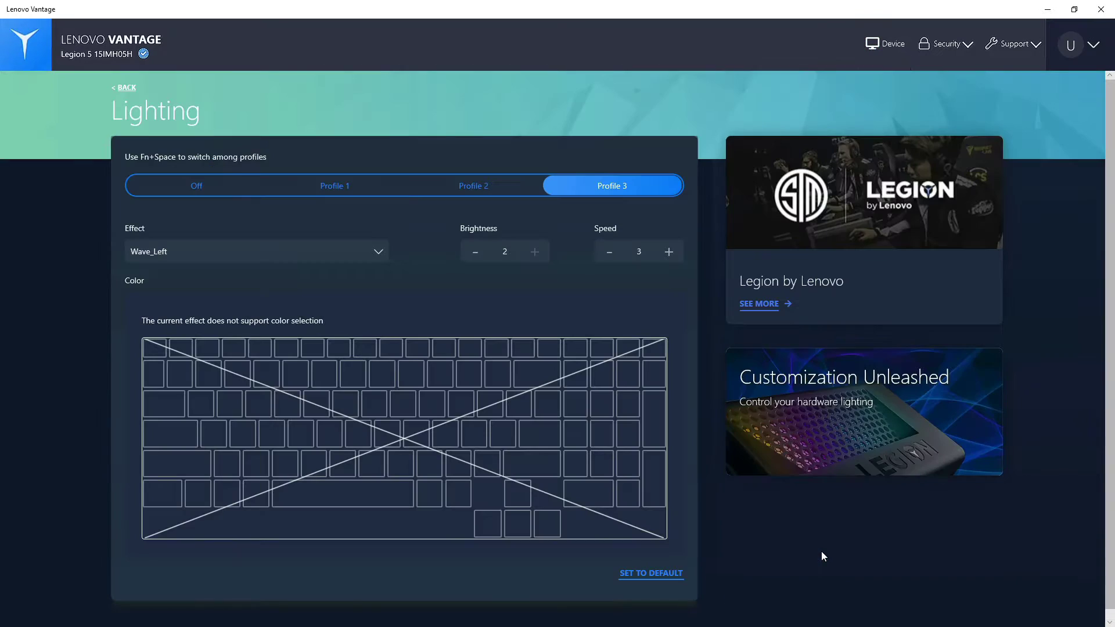
left_click(380, 253)
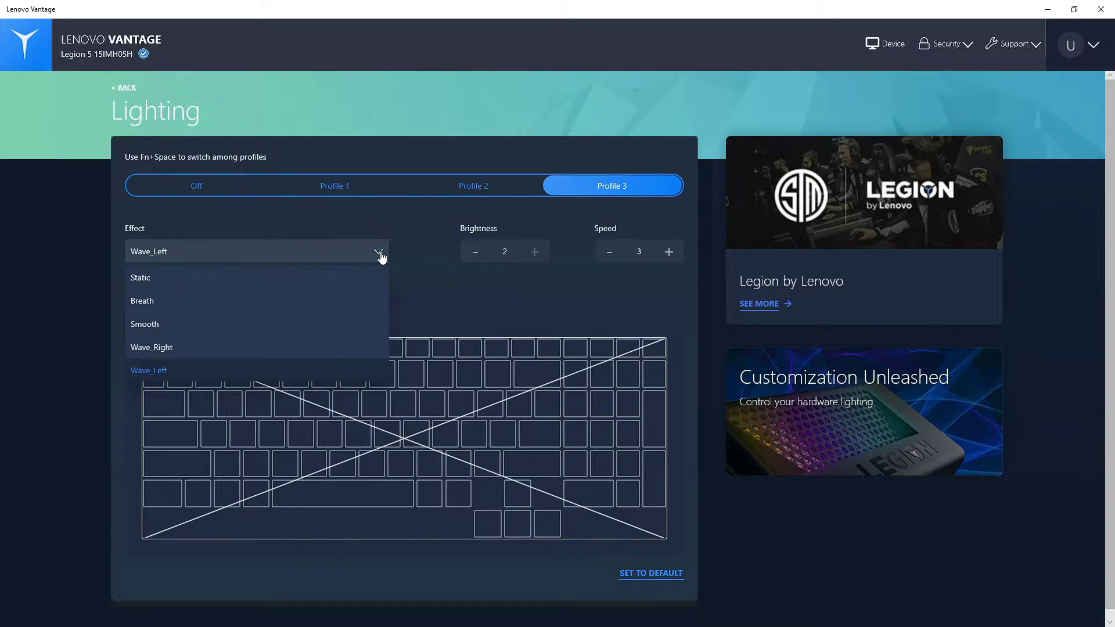
left_click(153, 301)
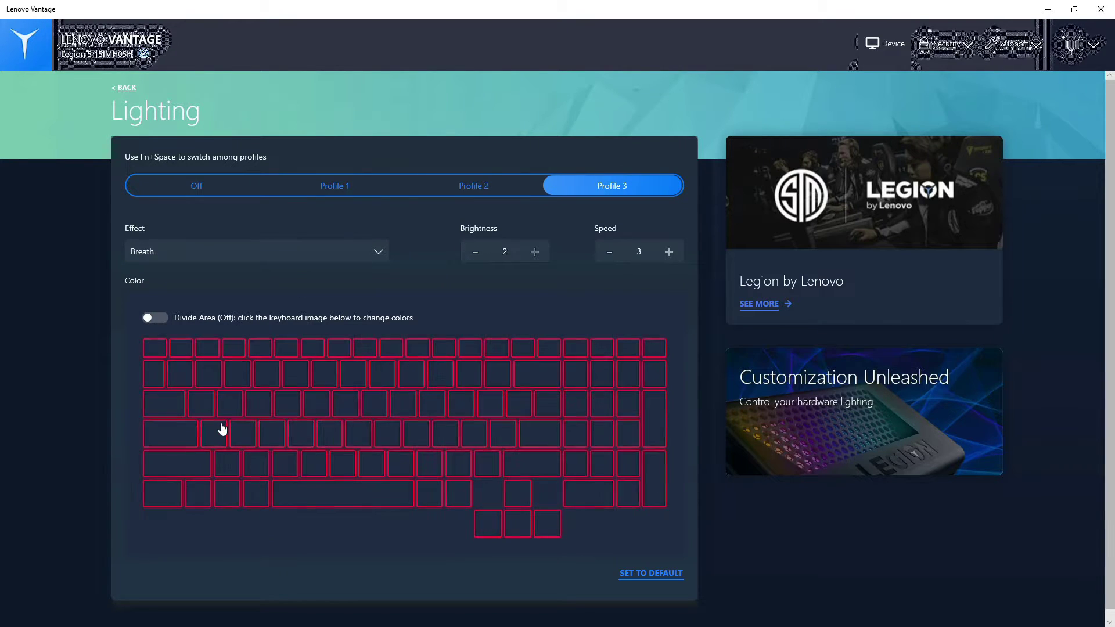
left_click(152, 318)
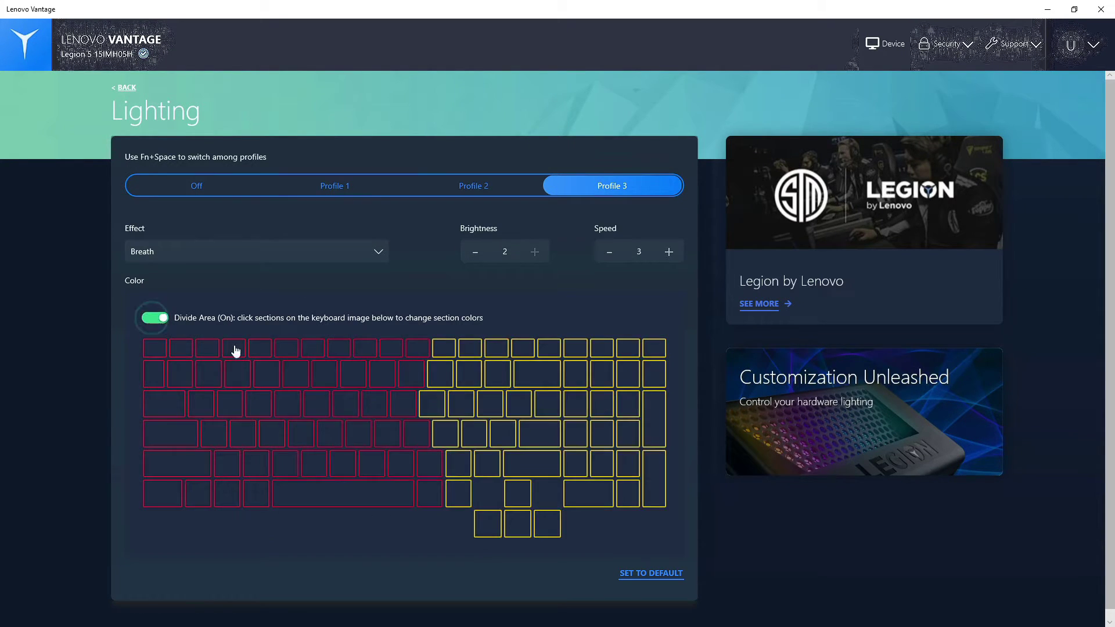
Recolour the keyboard zones, making the outer sections yellow with a red middle.
left_click(210, 396)
left_click(416, 394)
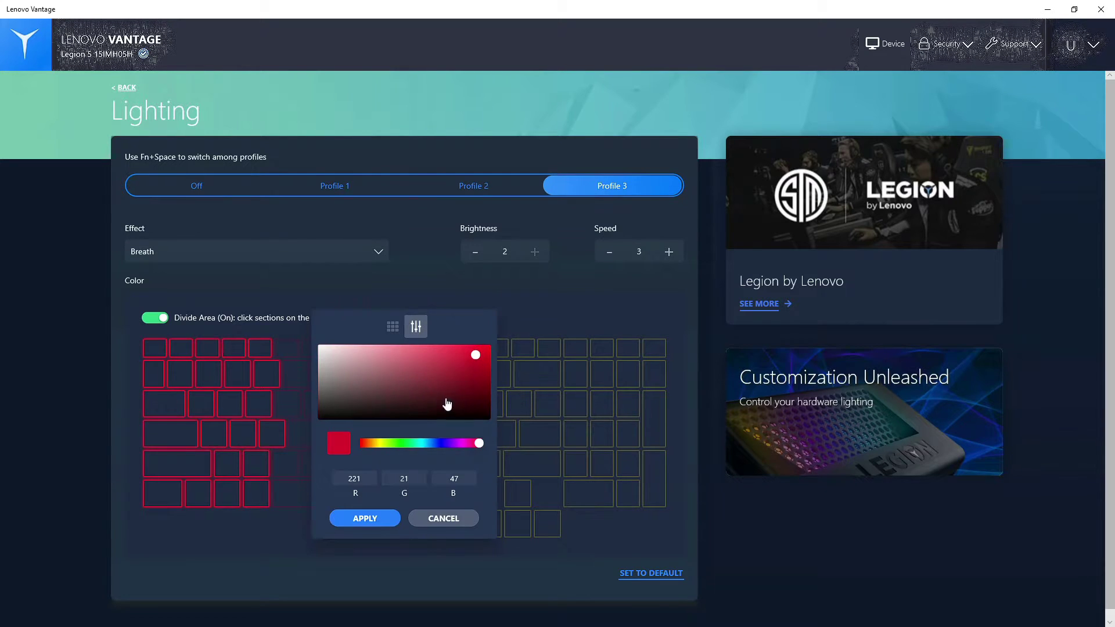
left_click(572, 310)
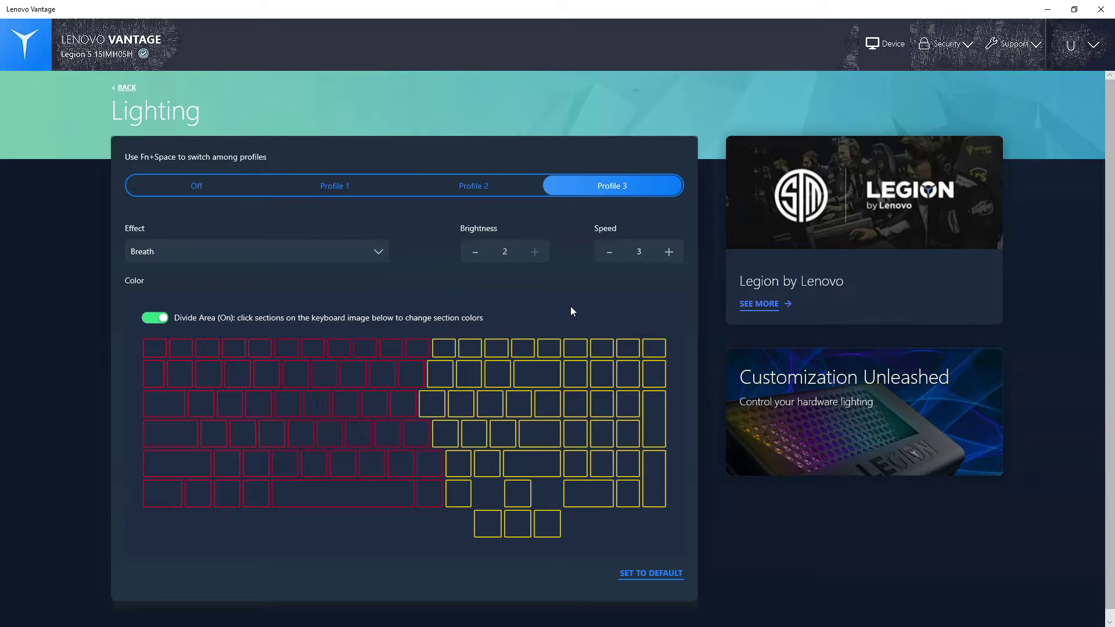
left_click(329, 341)
left_click(651, 401)
left_click(516, 399)
left_click(381, 361)
left_click(219, 387)
left_click(364, 438)
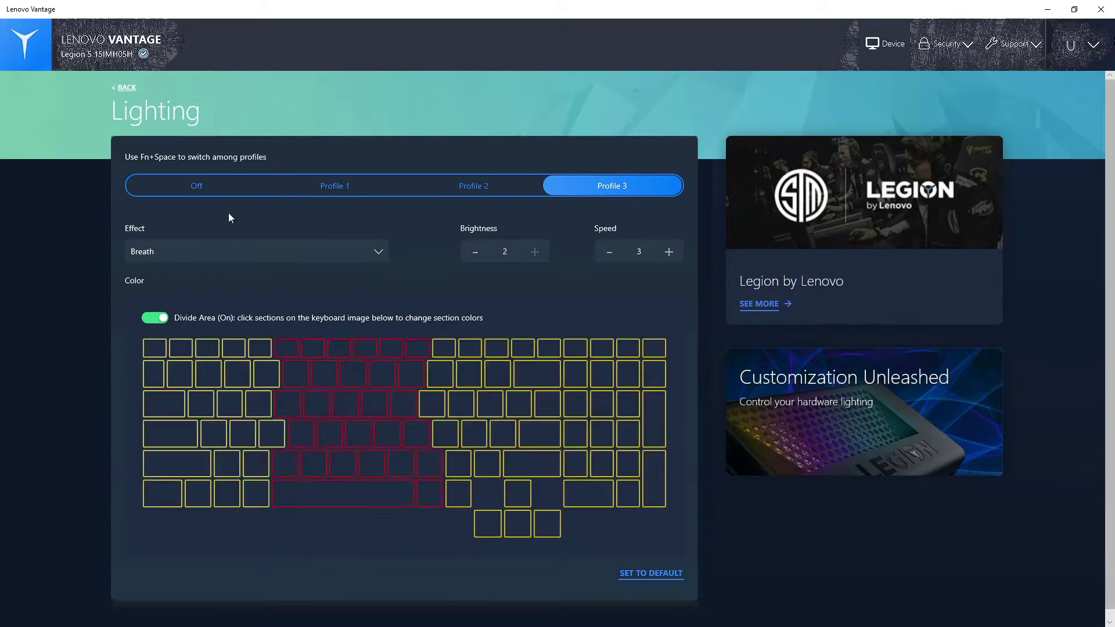
Switch the lighting effect to Static and keep keyboard brightness at 2.
left_click(377, 251)
left_click(257, 280)
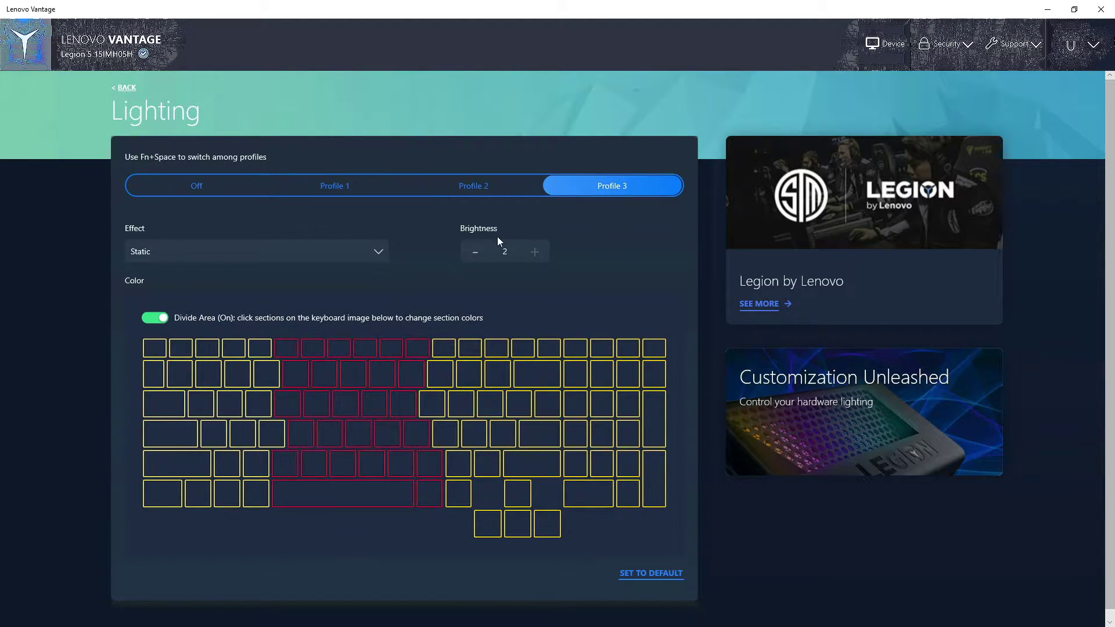
left_click(475, 251)
left_click(535, 252)
View the Customization Unleashed lighting feature overview, then close it.
left_click(888, 381)
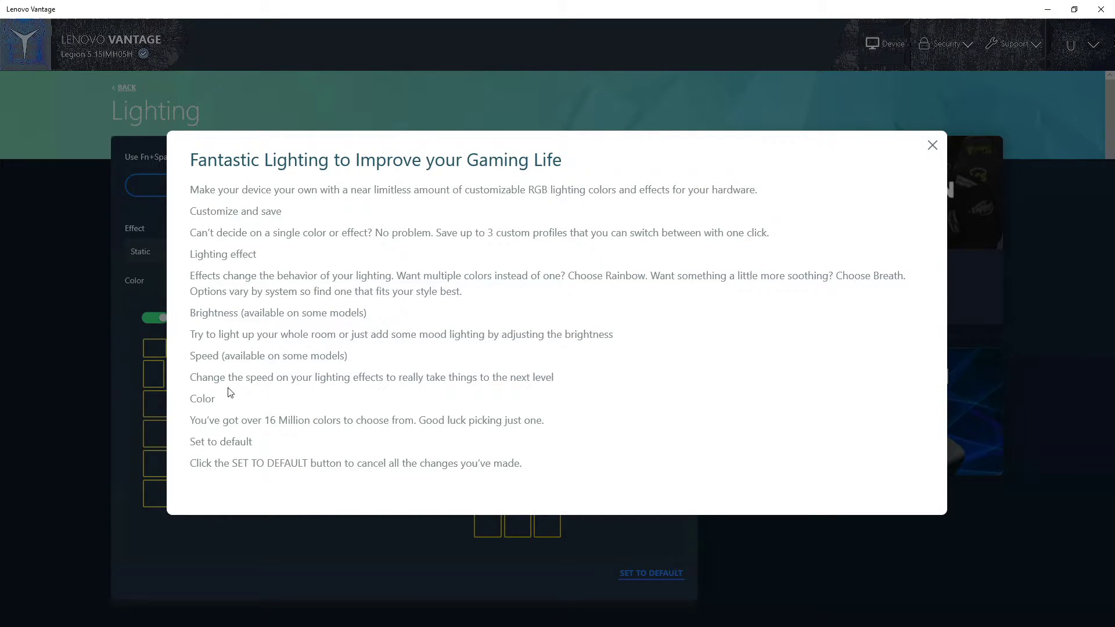
left_click(932, 145)
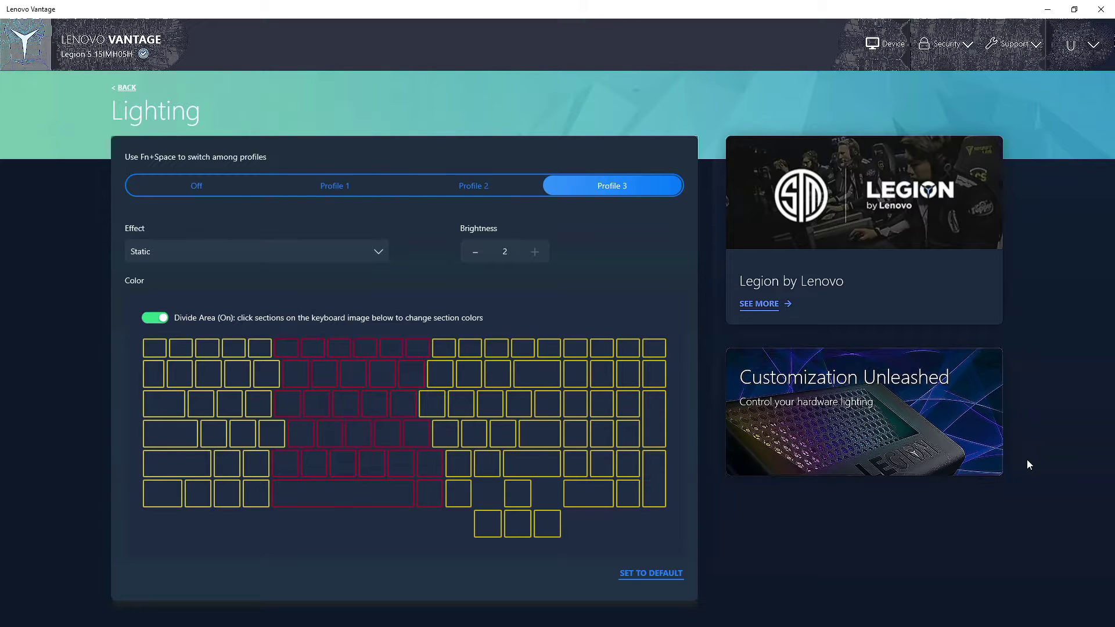
From the Legion dashboard, open device details and read the How to reset Windows 10 article.
key("alt+Left")
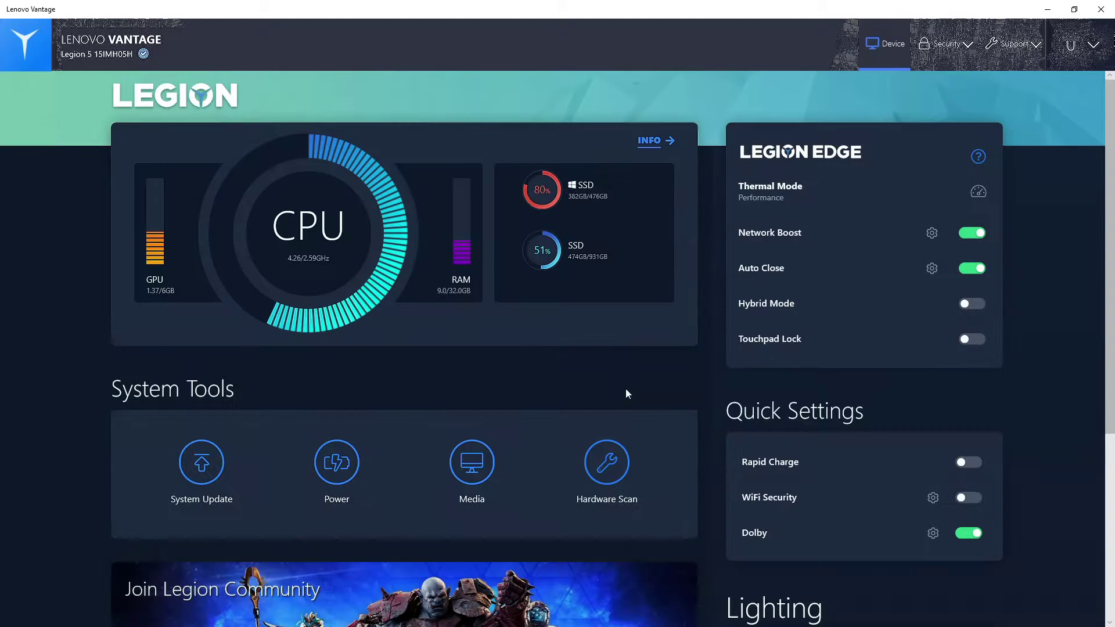
left_click(644, 147)
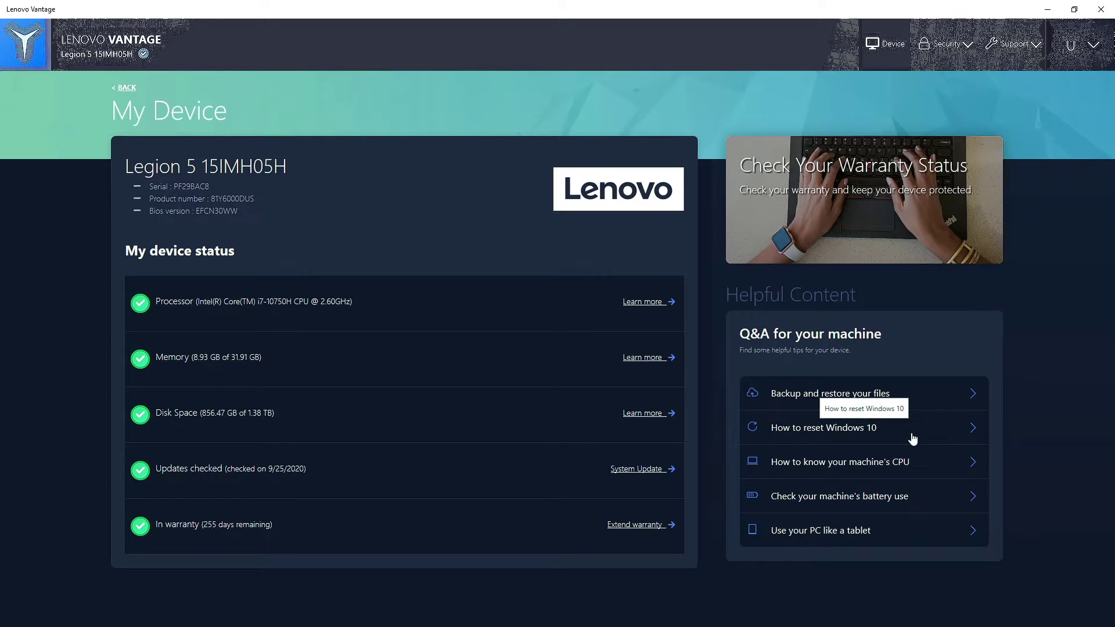
left_click(912, 439)
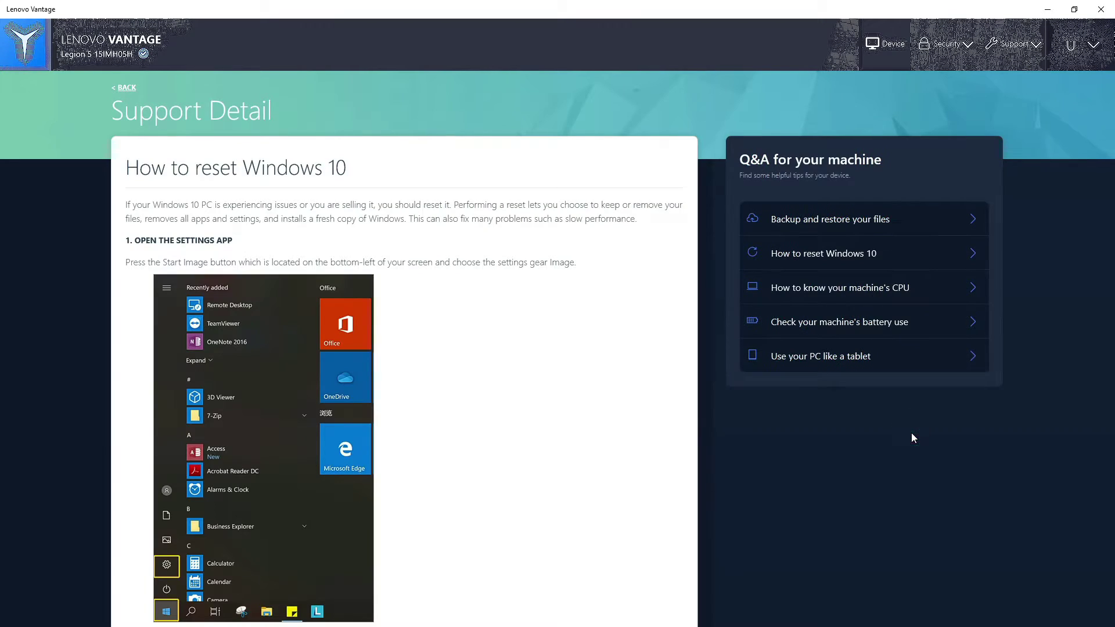
scroll(465, 290, "down", 20)
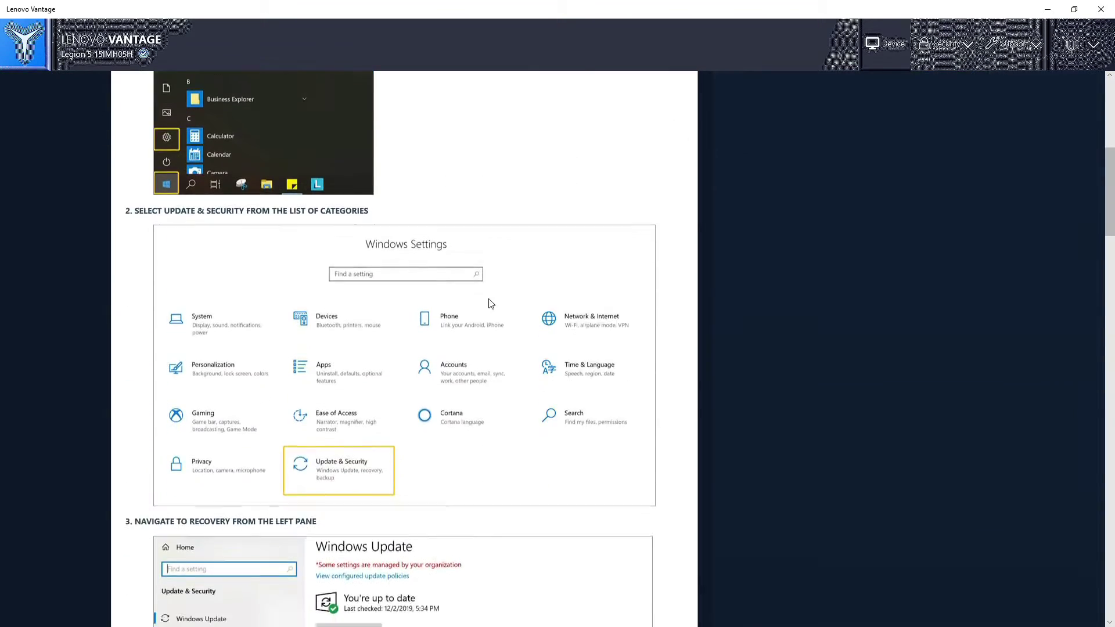
scroll(564, 425, "down", 20)
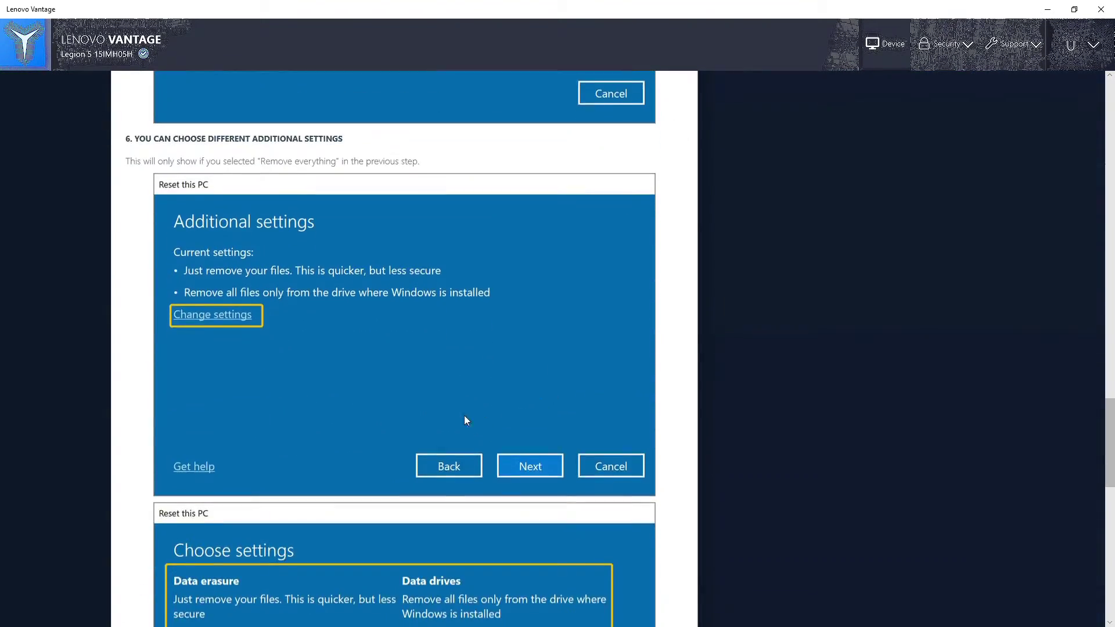
scroll(503, 426, "up", 20)
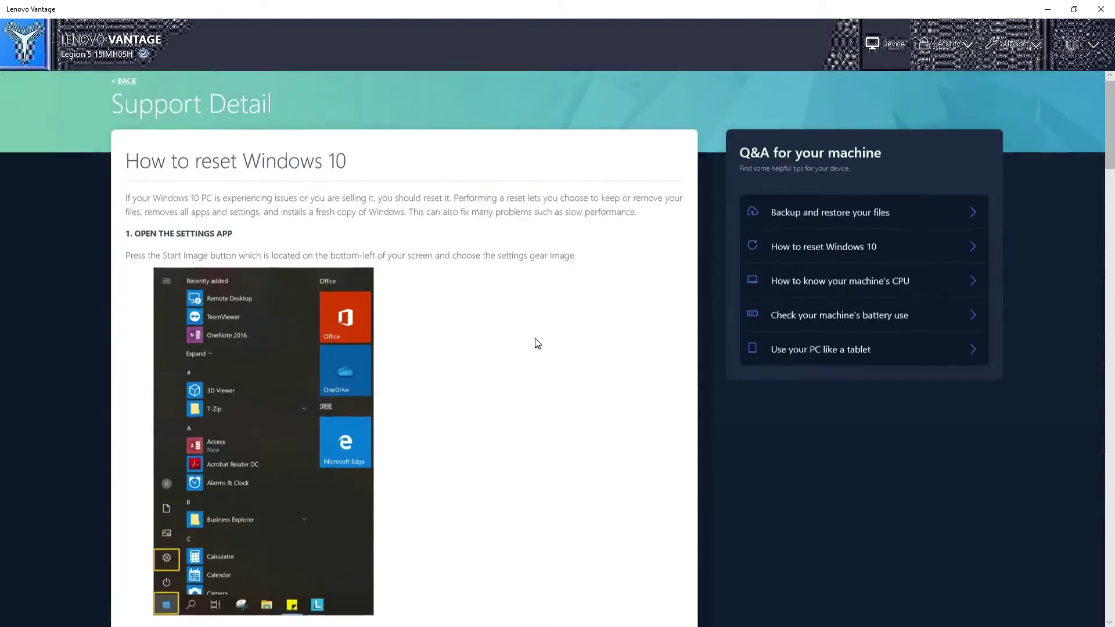
Go back through My Device to the Legion dashboard and scroll to the top.
left_click(126, 90)
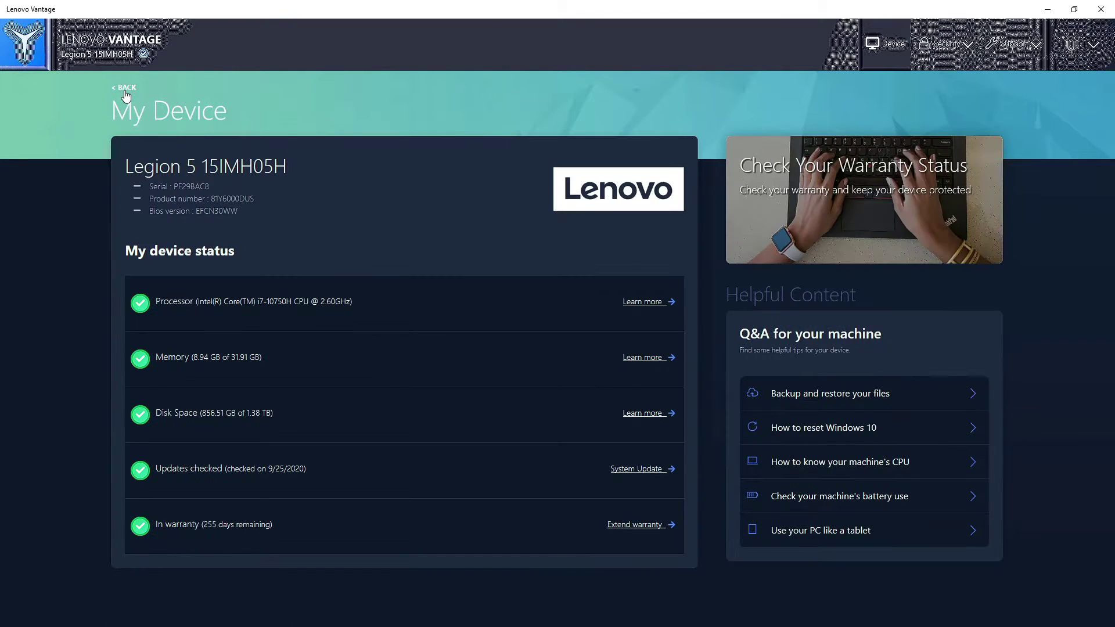
left_click(125, 90)
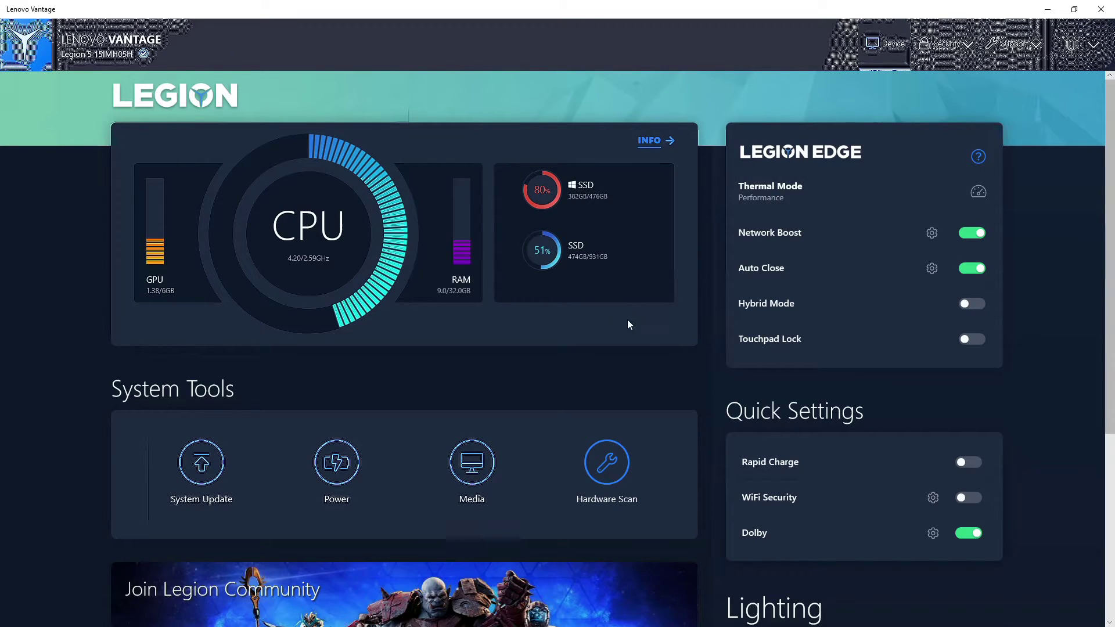
scroll(720, 429, "down", 3)
scroll(708, 423, "down", 2)
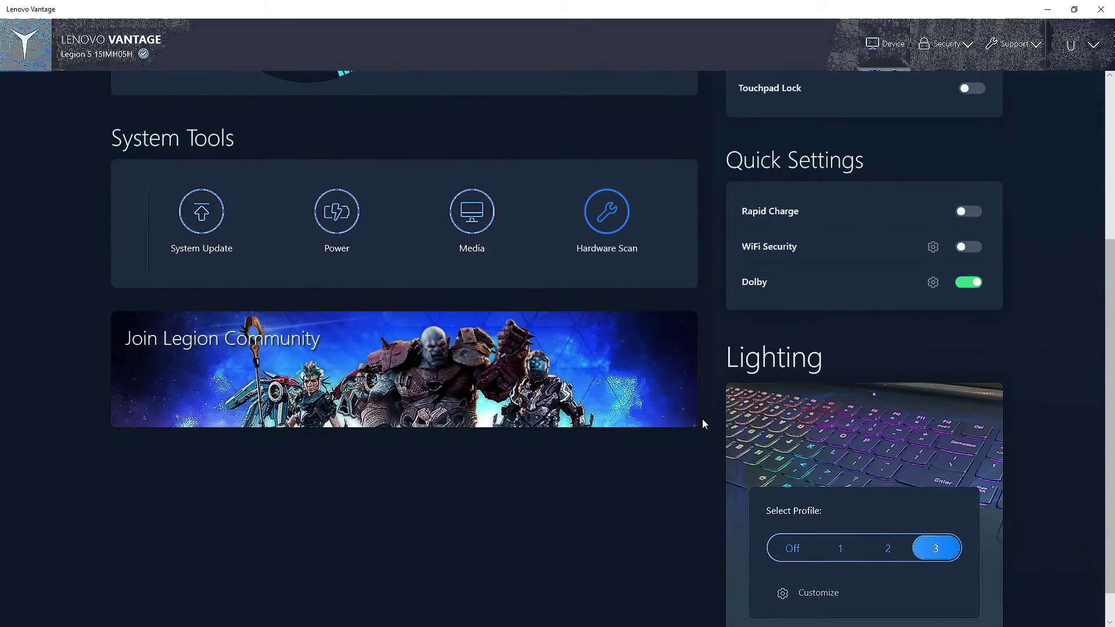
scroll(702, 419, "up", 3)
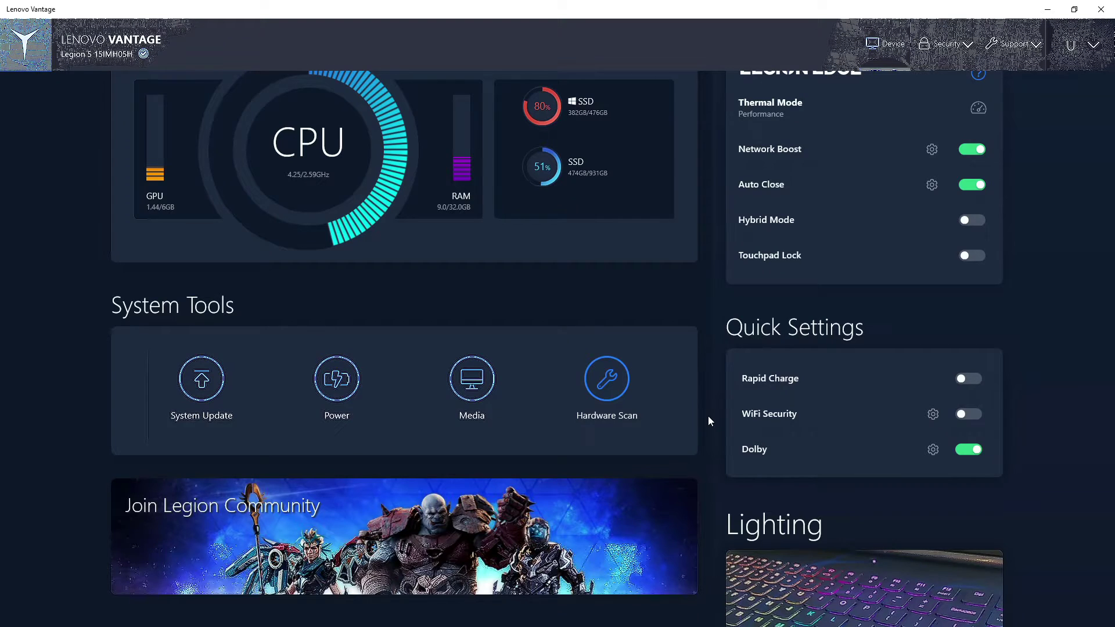
scroll(708, 416, "up", 2)
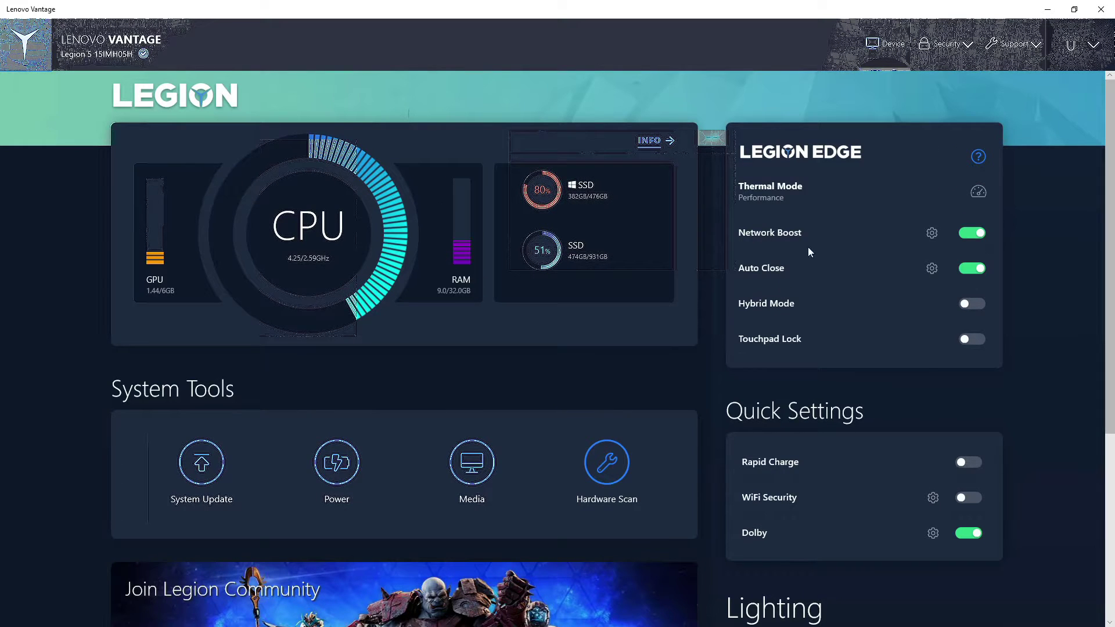
Try Balance and Quiet modes, then reselect Performance Mode with automatic game switching off.
left_click(852, 194)
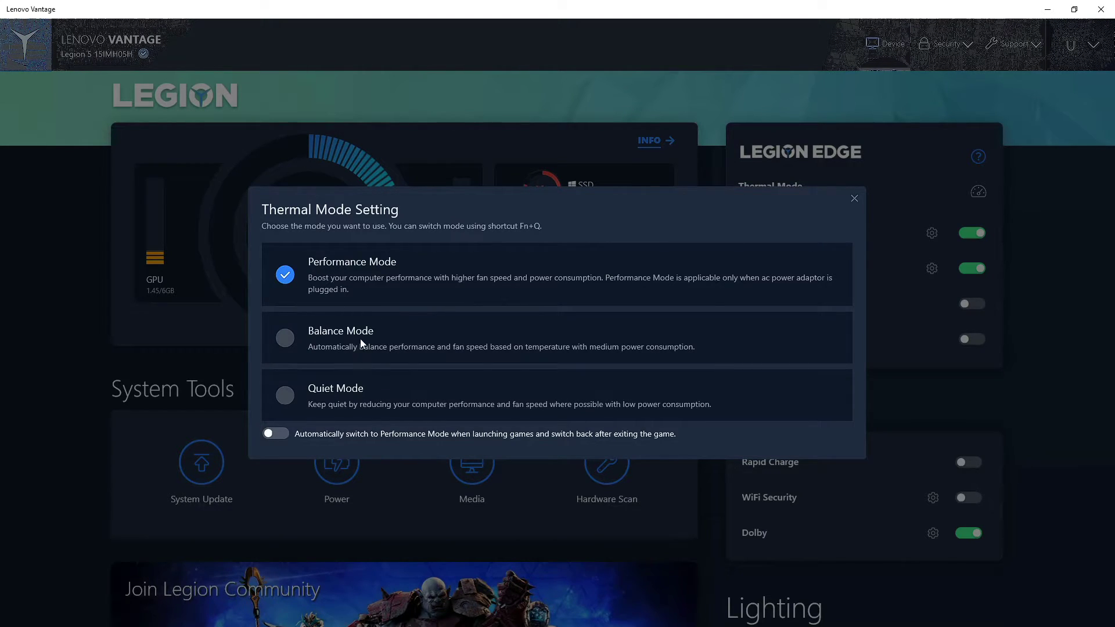
left_click(286, 338)
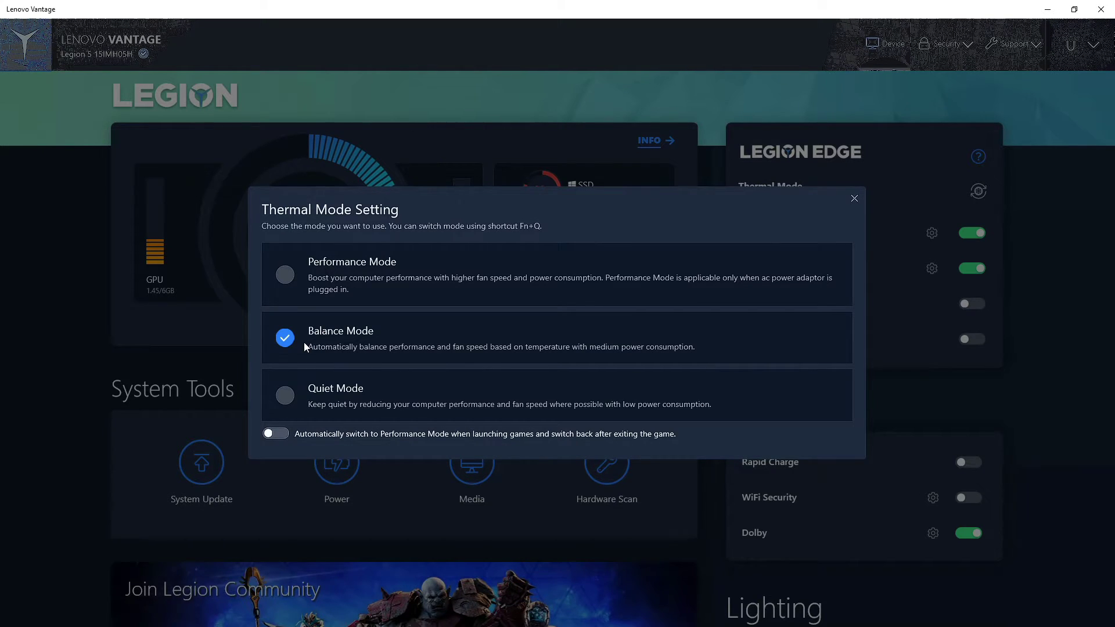
left_click(361, 395)
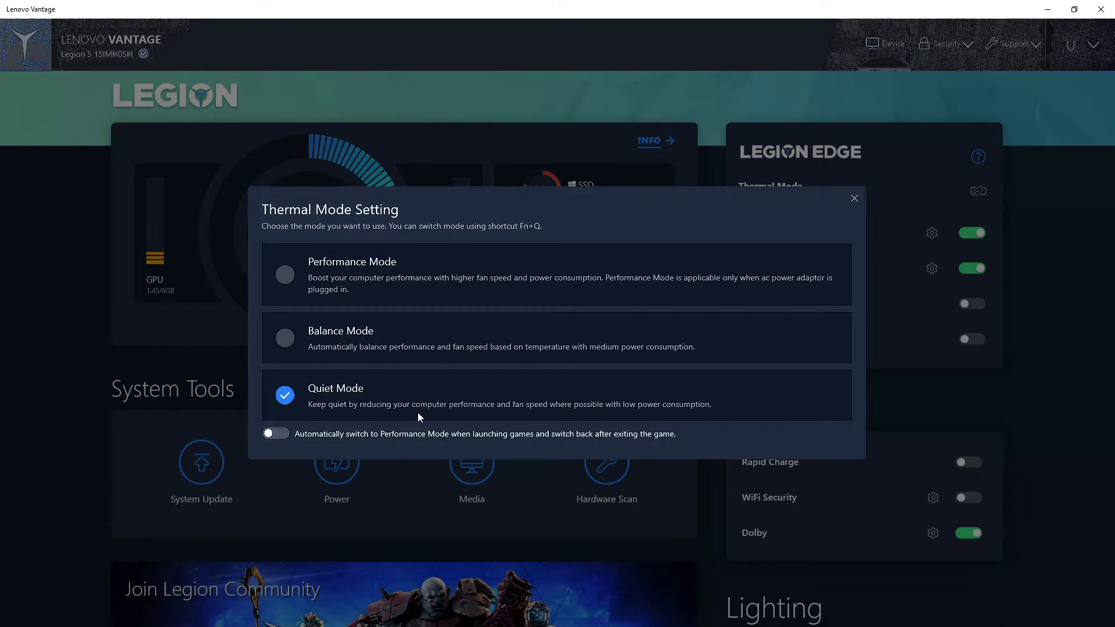
left_click(273, 439)
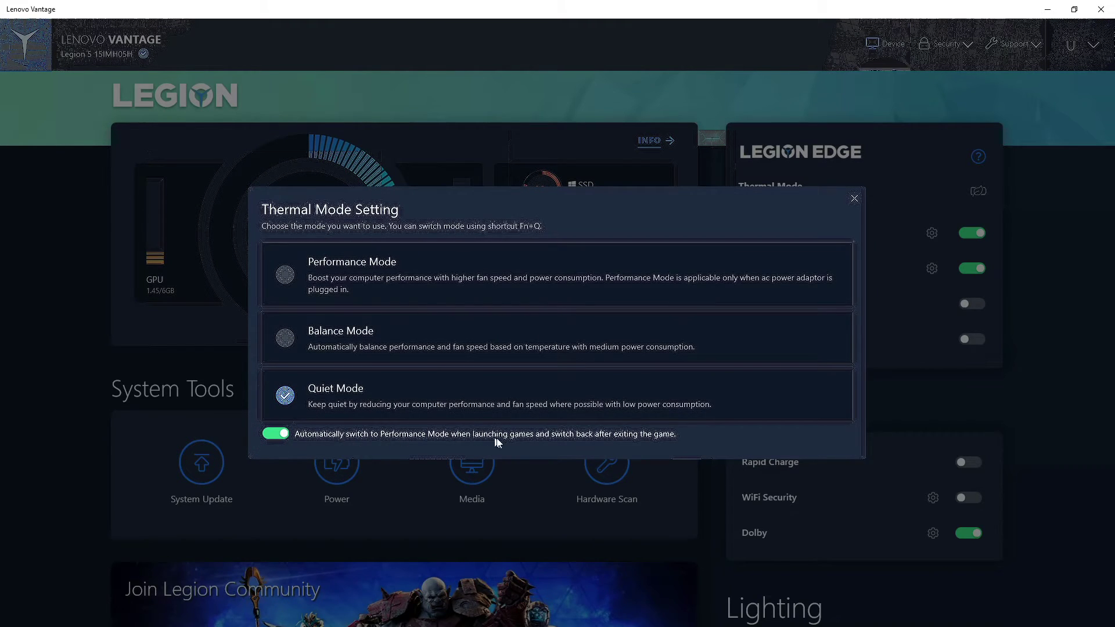
left_click(273, 436)
left_click(285, 275)
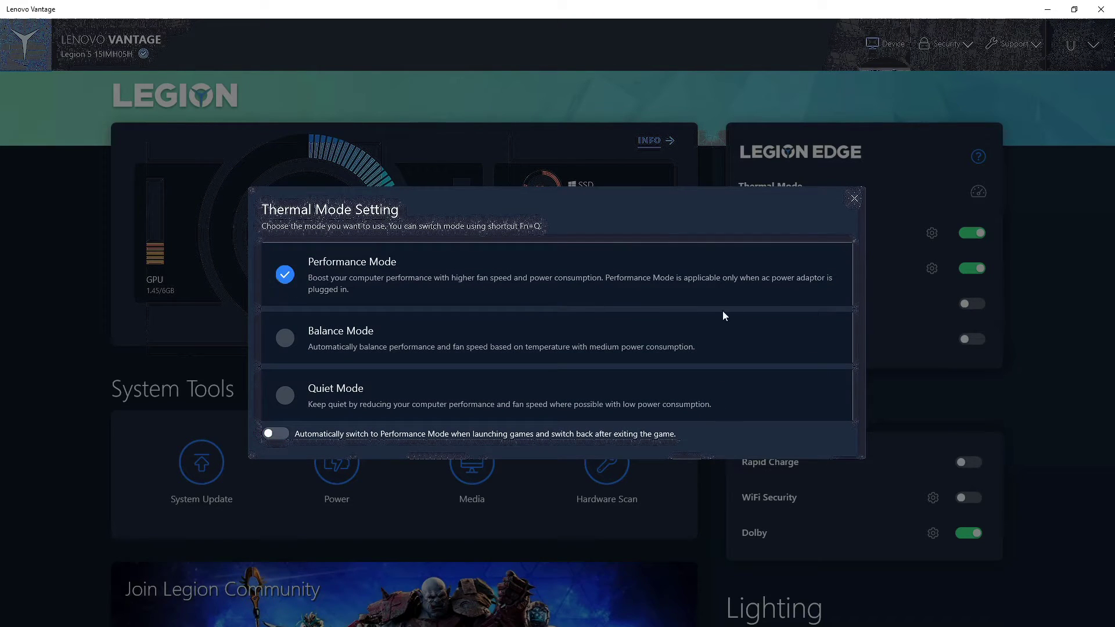
left_click(854, 198)
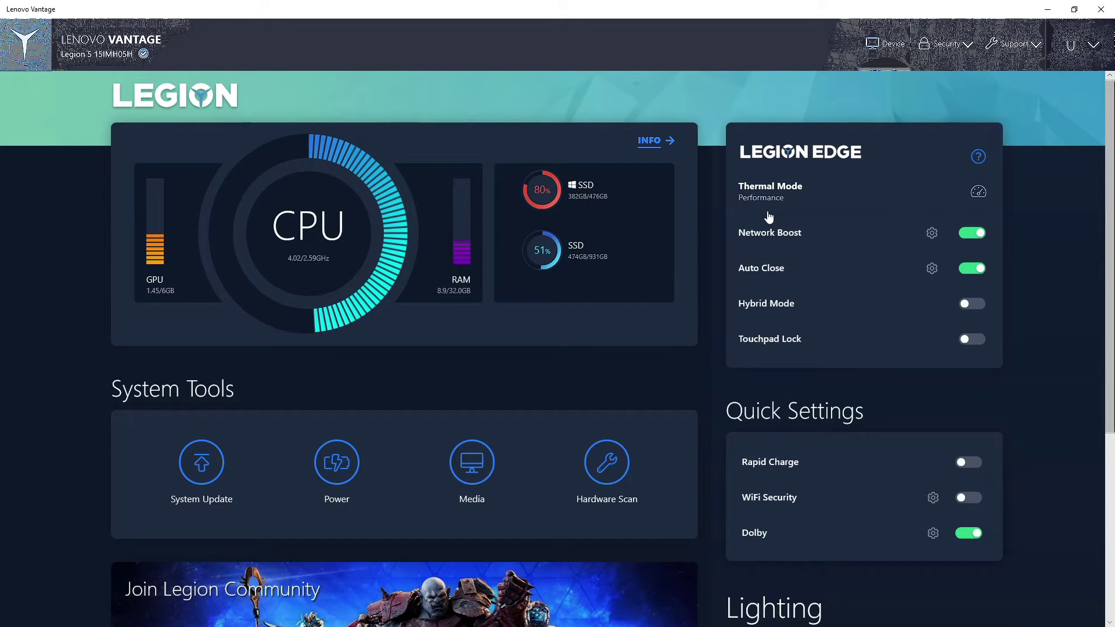
Remove Wondershare Studio from the Network Boost boosted apps list.
left_click(933, 234)
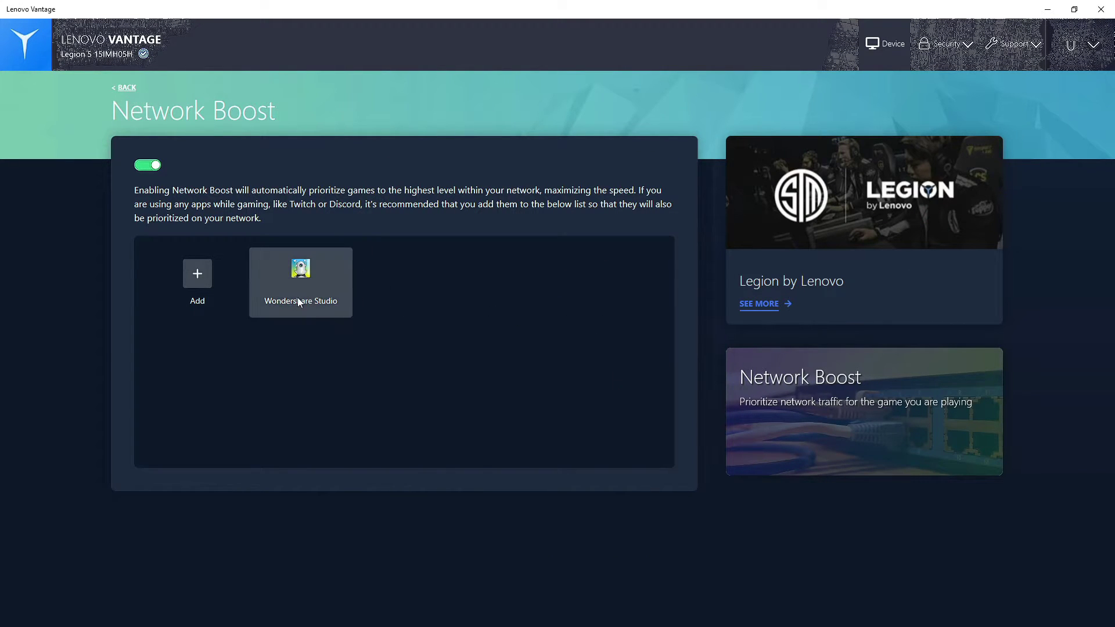
mouse_move(285, 300)
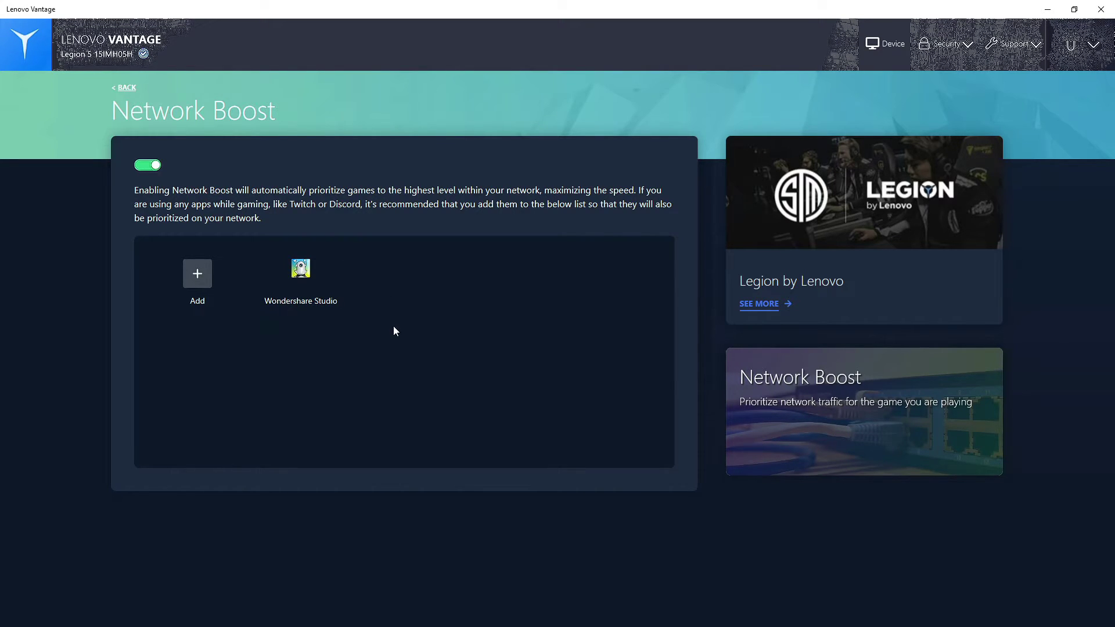
mouse_move(332, 309)
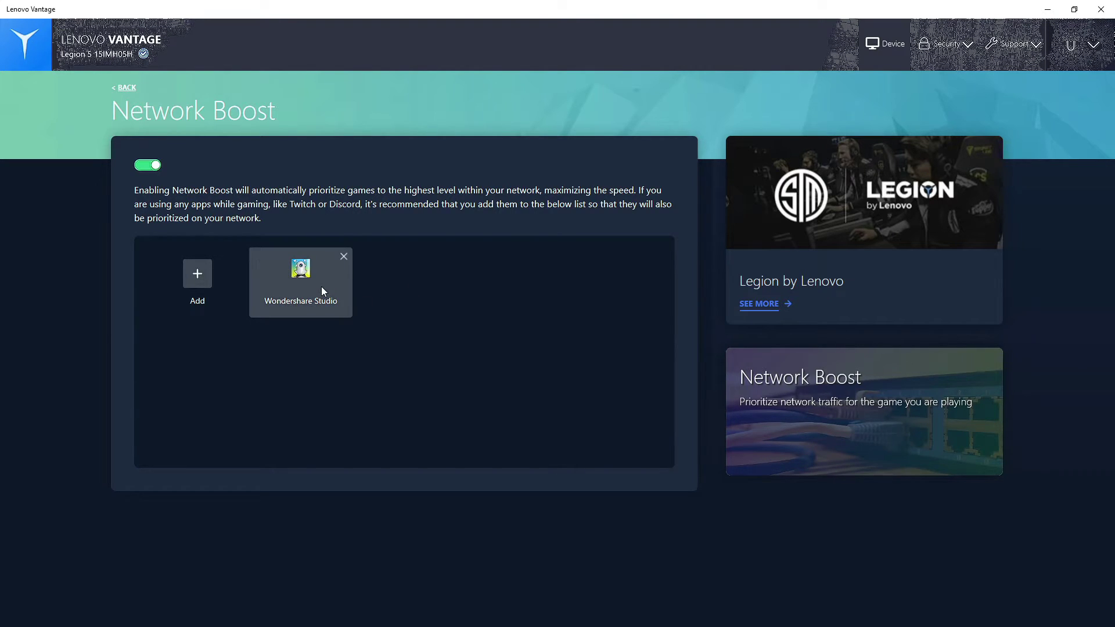
left_click(344, 256)
Browse the Add apps list for Network Boost and close it without adding anything.
left_click(204, 279)
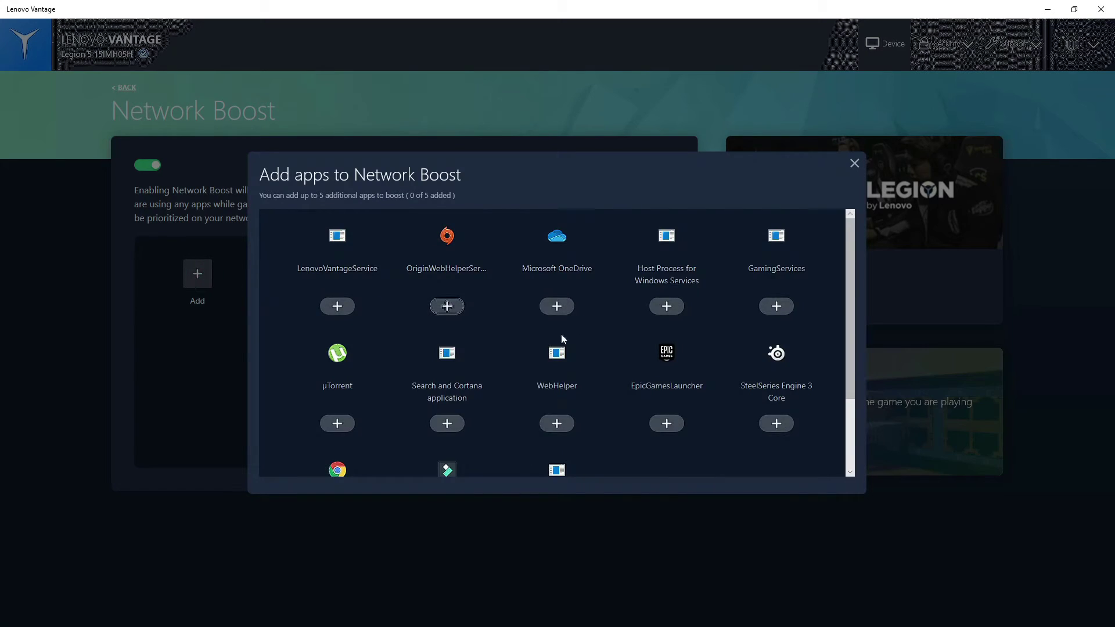
scroll(720, 279, "down", 2)
left_click(855, 165)
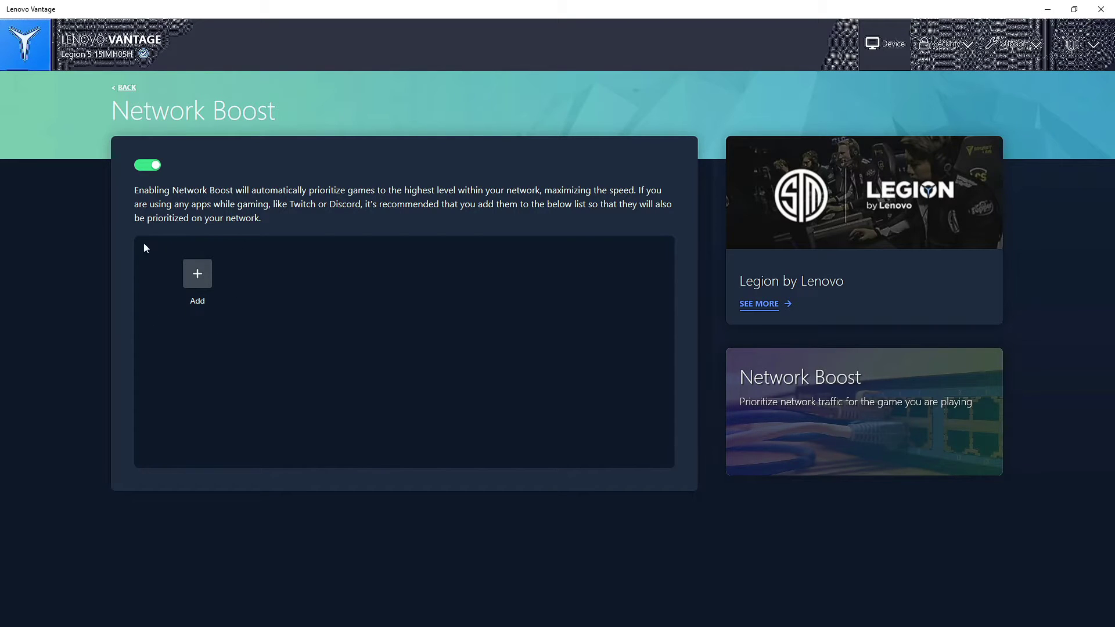
Go back to the Legion dashboard and open the Auto Close settings.
left_click(125, 87)
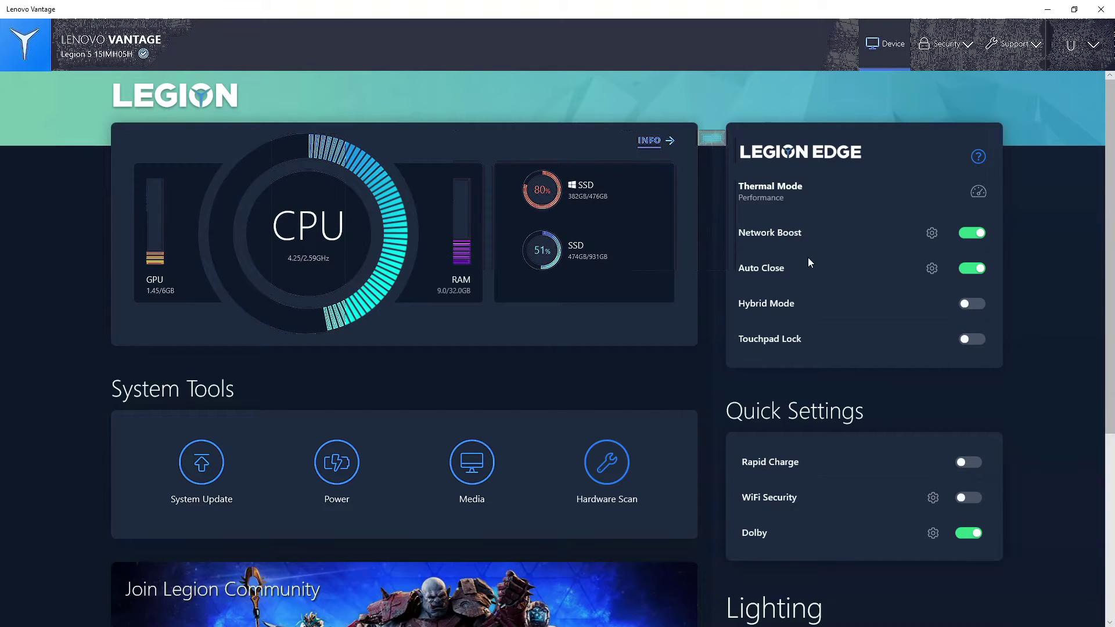
left_click(931, 268)
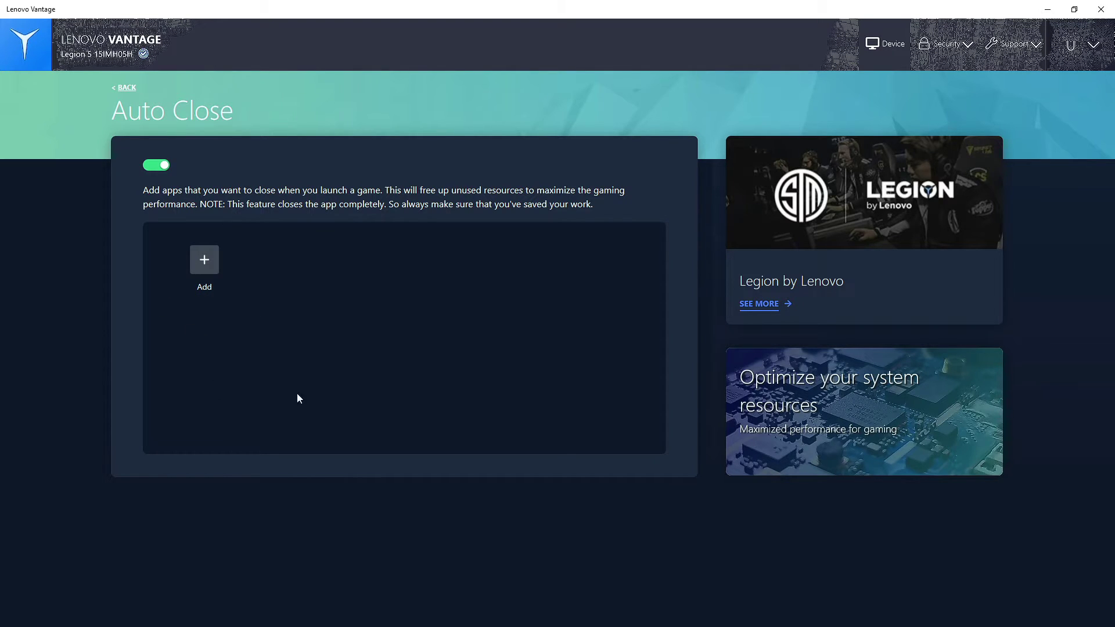
Return to the dashboard and open the Power tile under System Tools.
left_click(125, 88)
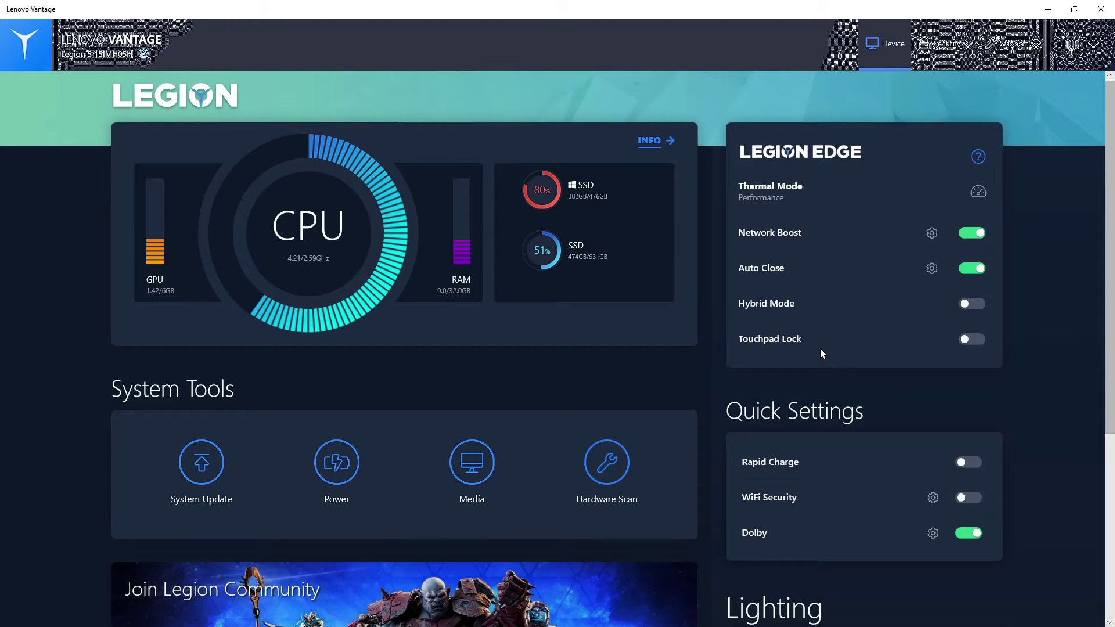
left_click(800, 351)
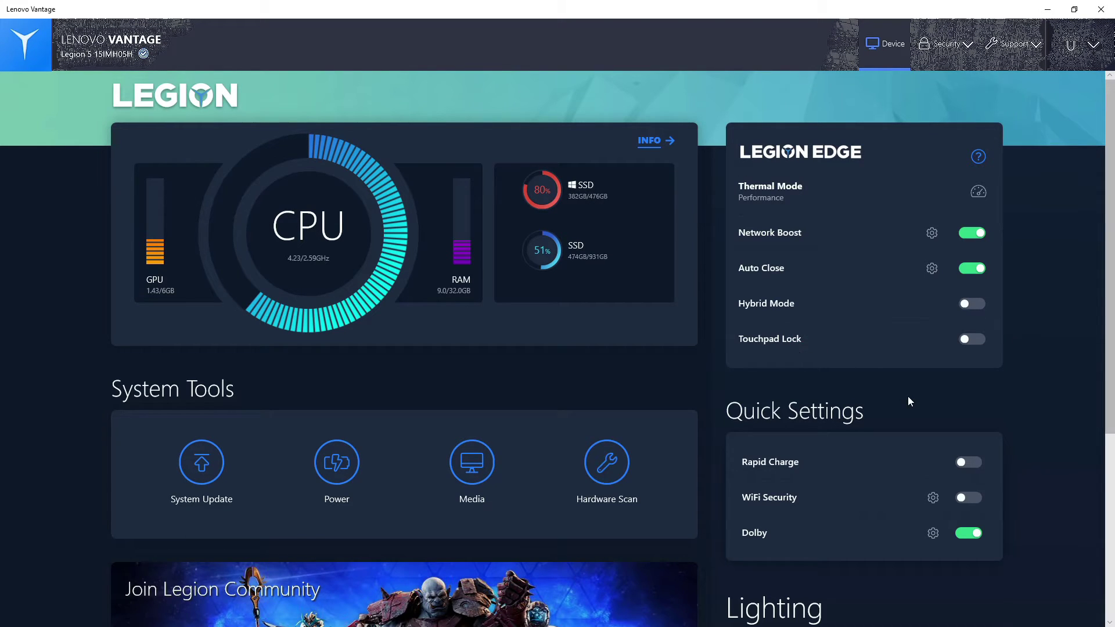
scroll(580, 365, "down", 2)
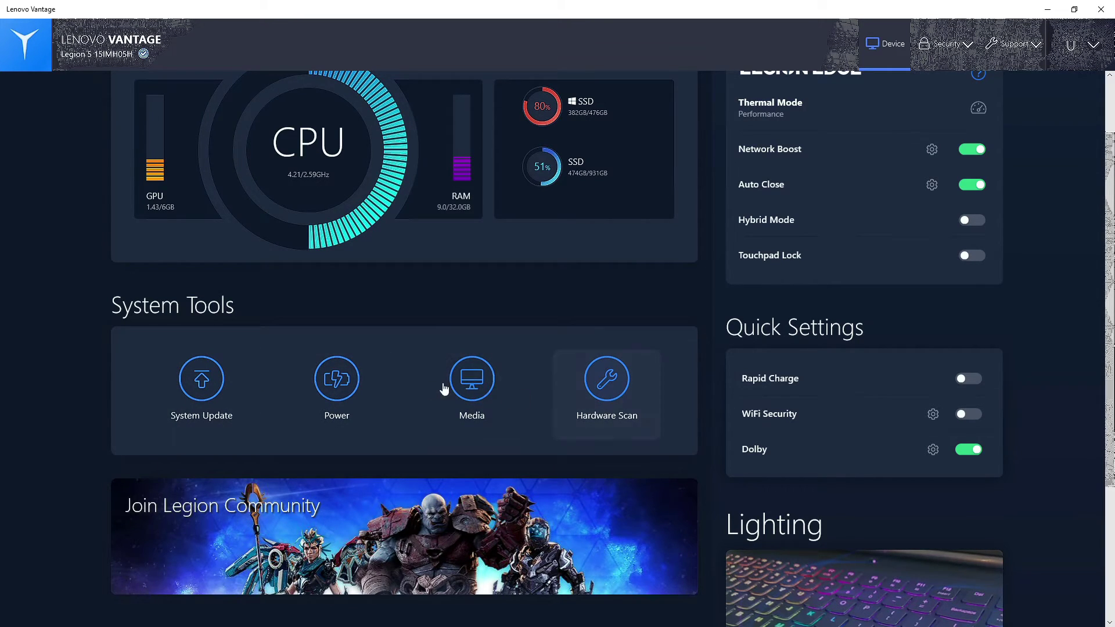
left_click(341, 390)
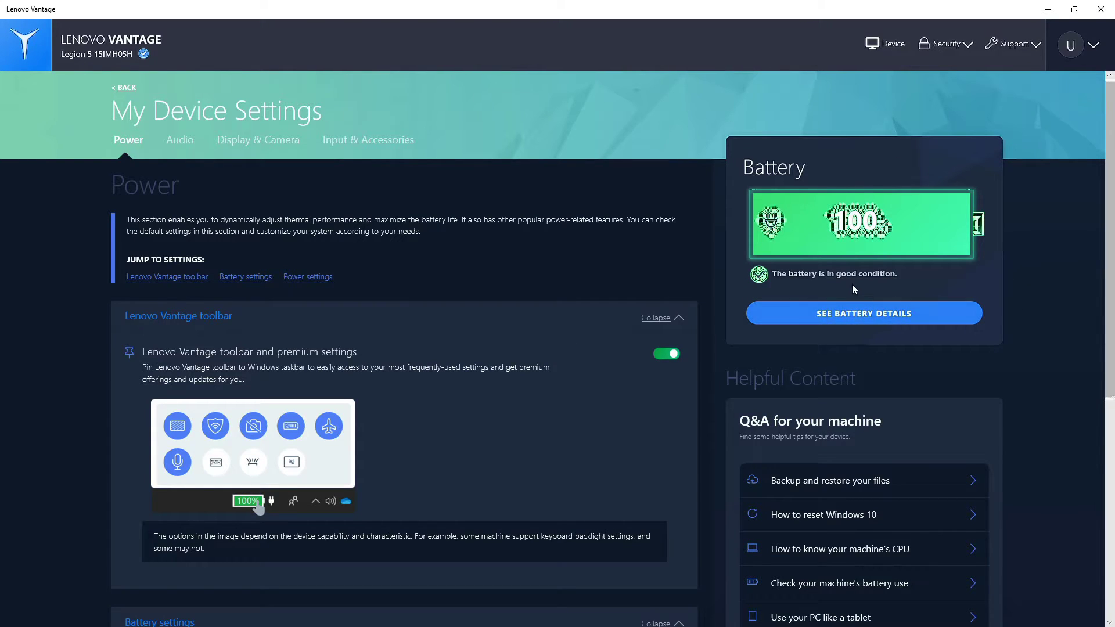
Review the Power settings: Rapid Charge off, Conservation Mode on, Always on USB on.
scroll(700, 319, "down", 5)
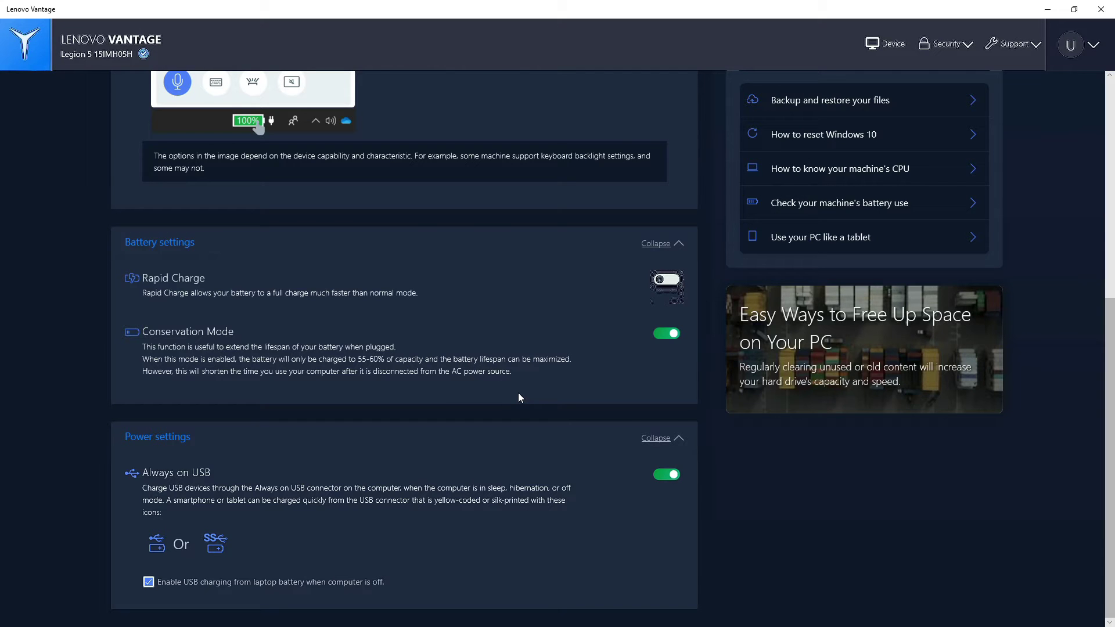
scroll(518, 392, "up", 5)
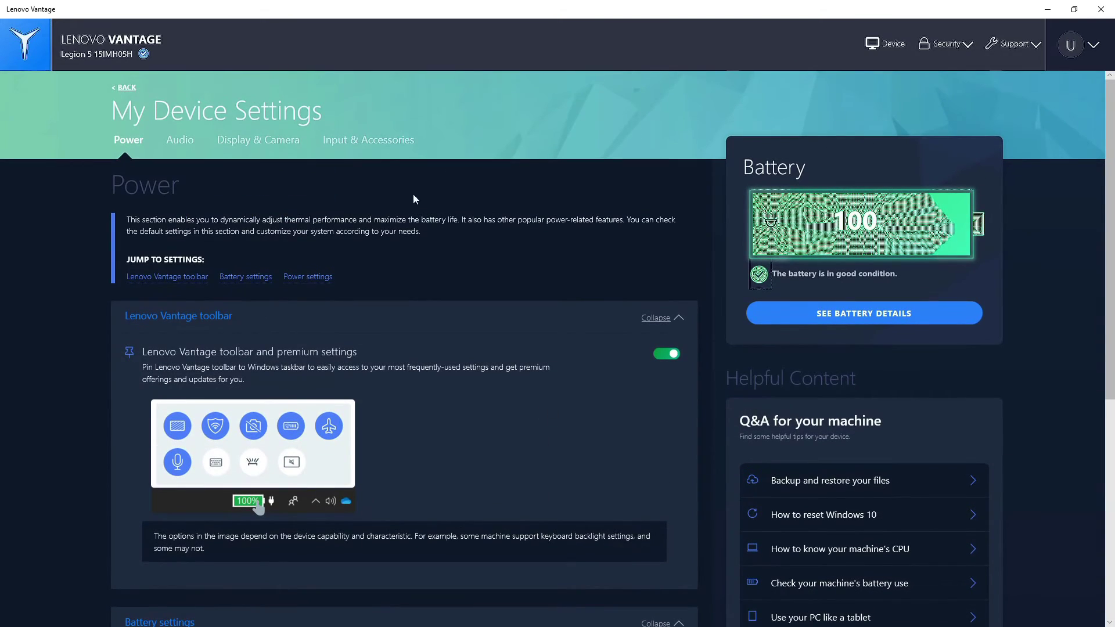
scroll(417, 433, "down", 5)
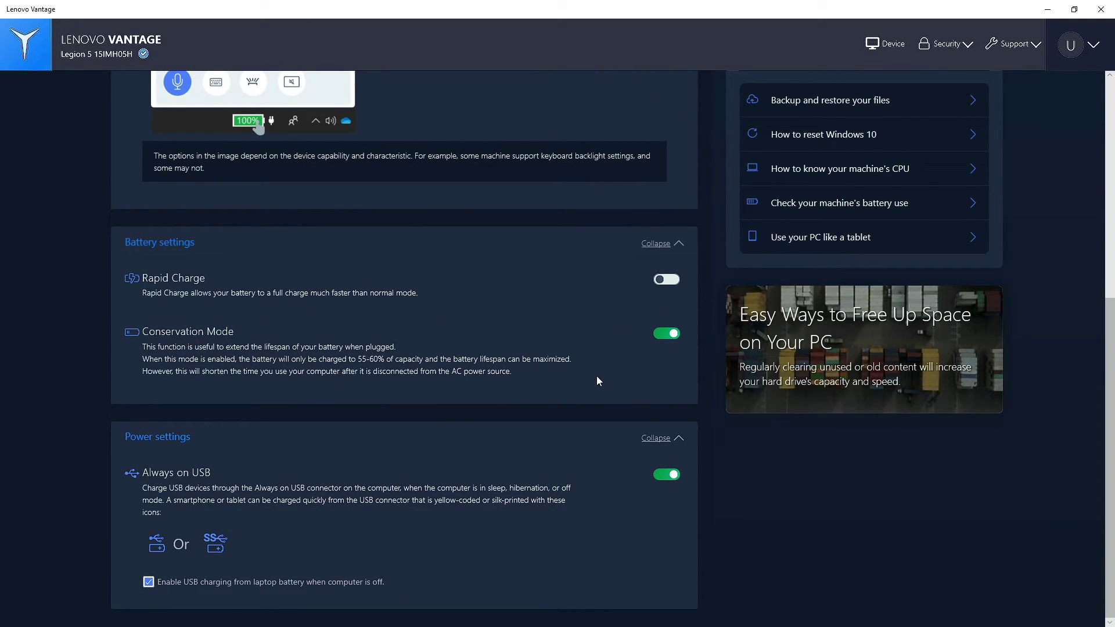
scroll(581, 386, "up", 5)
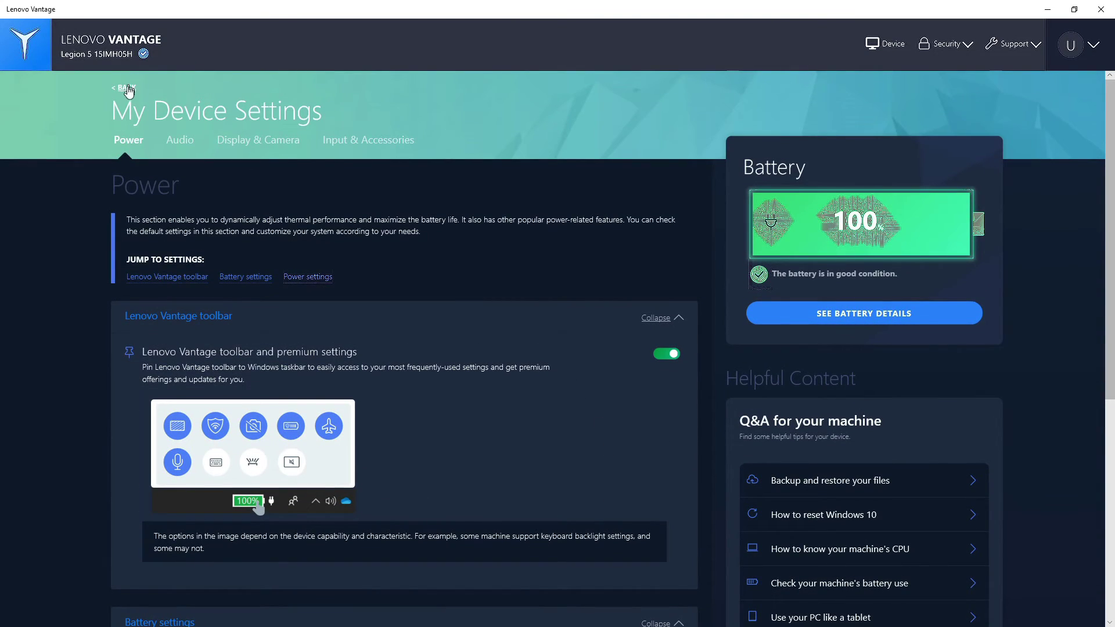
left_click(127, 88)
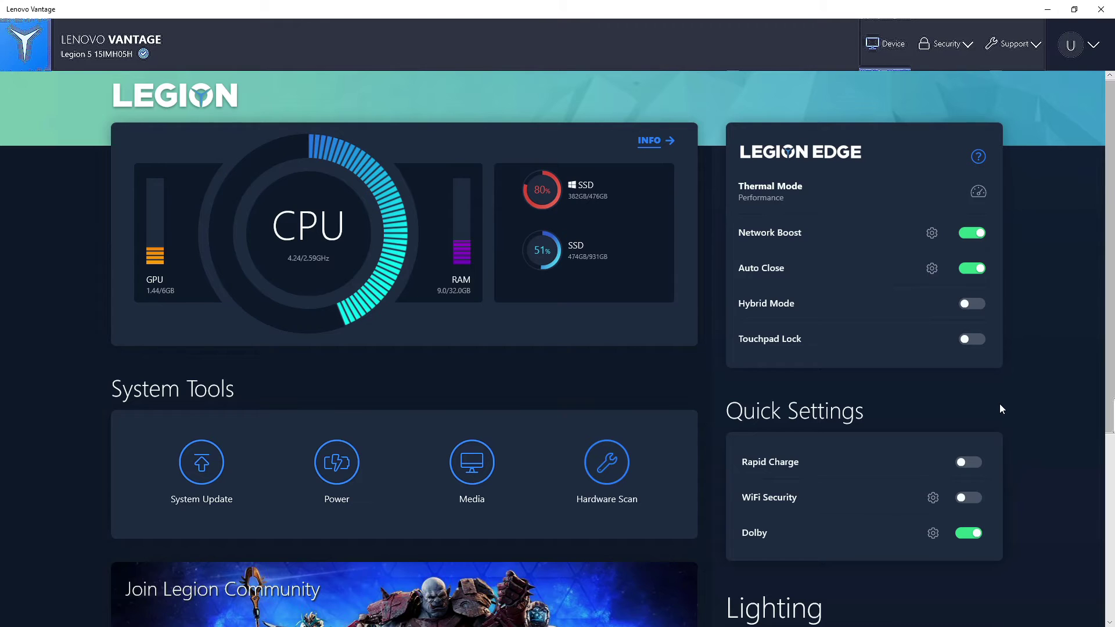
scroll(988, 405, "down", 2)
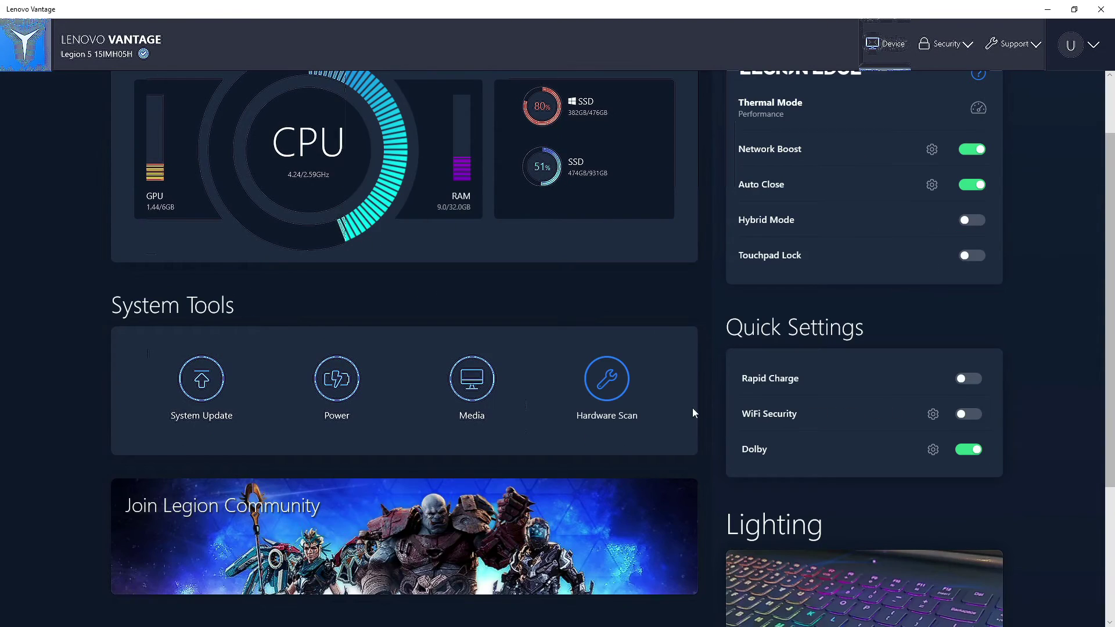
left_click(217, 389)
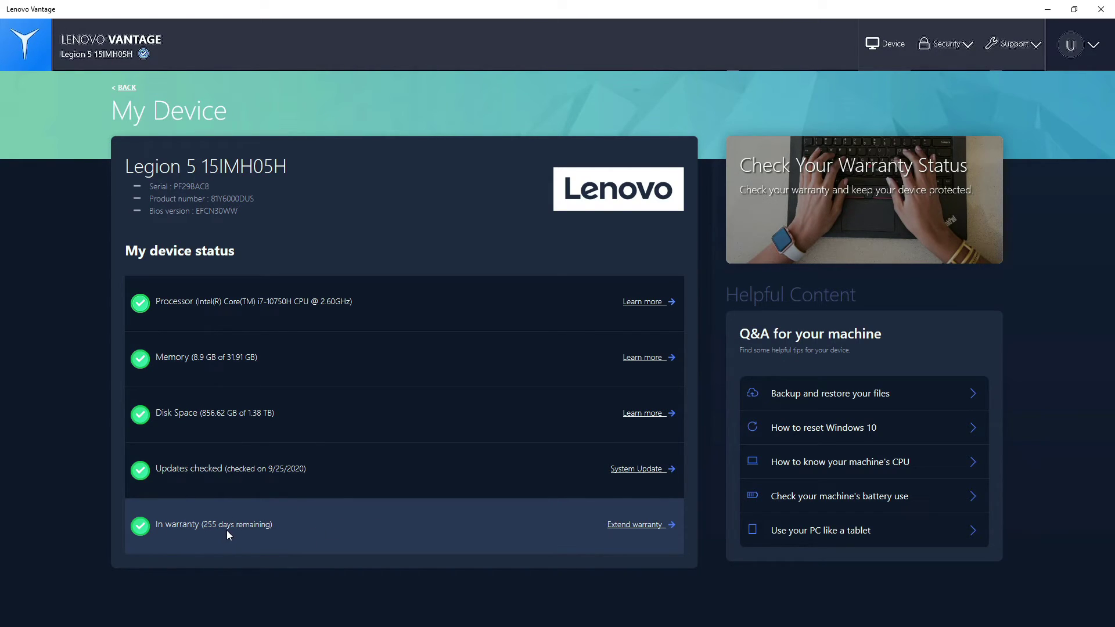
left_click(127, 87)
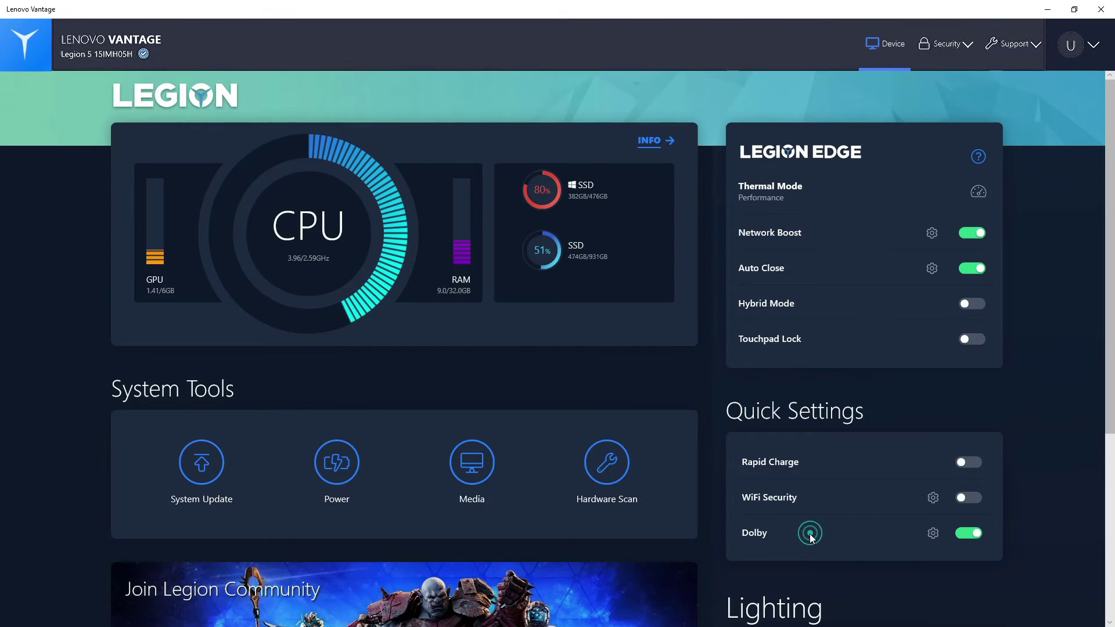
left_click(934, 533)
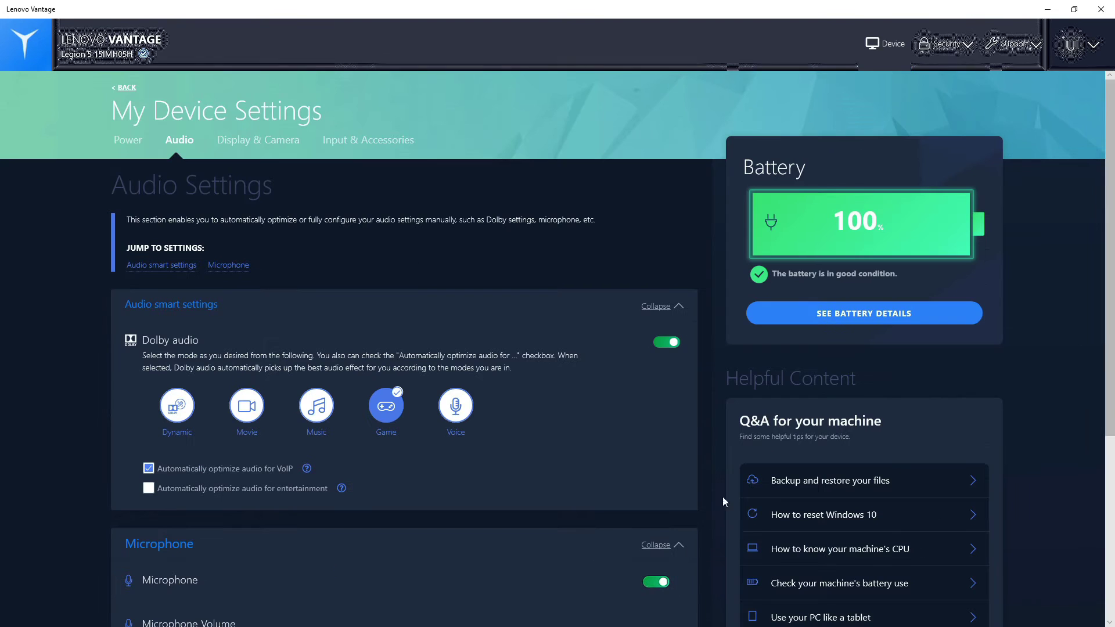
scroll(607, 417, "down", 4)
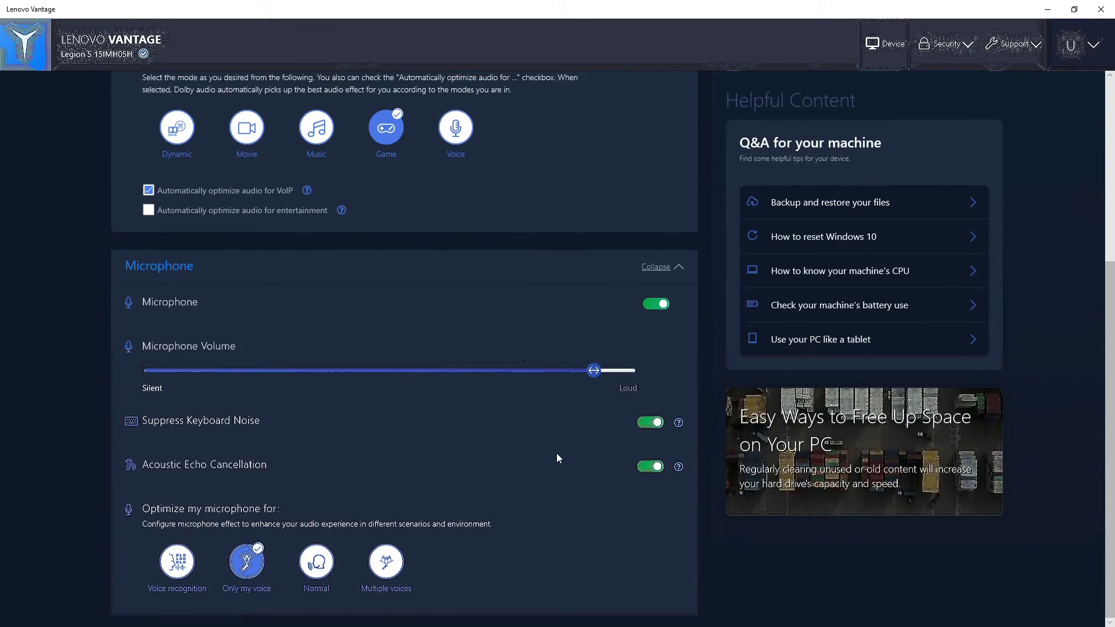
scroll(556, 453, "up", 3)
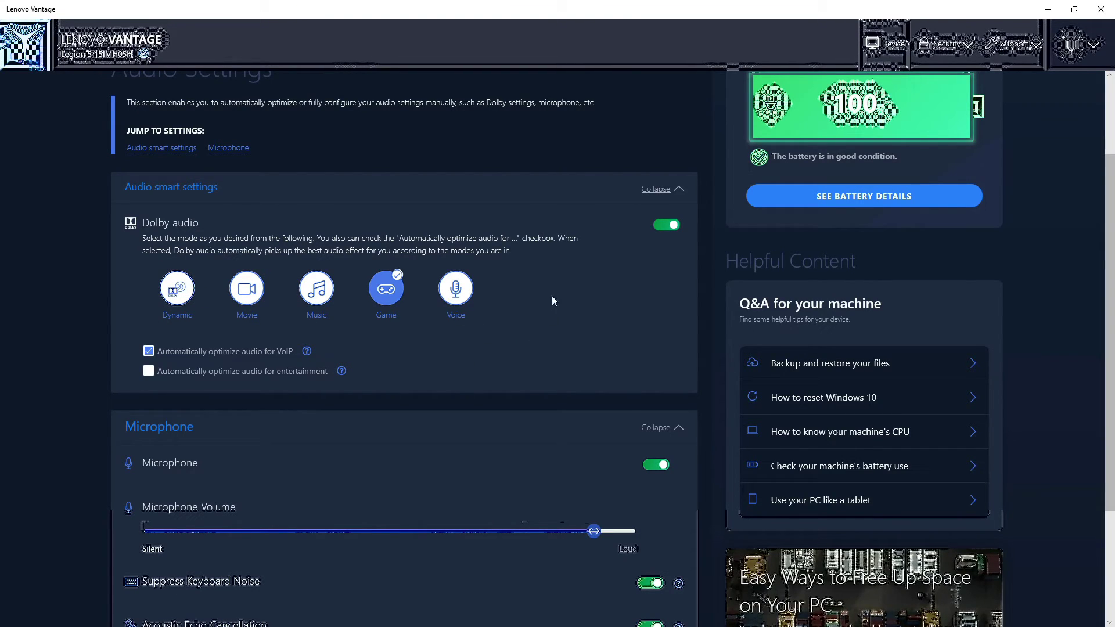
scroll(587, 388, "down", 2)
scroll(586, 389, "up", 4)
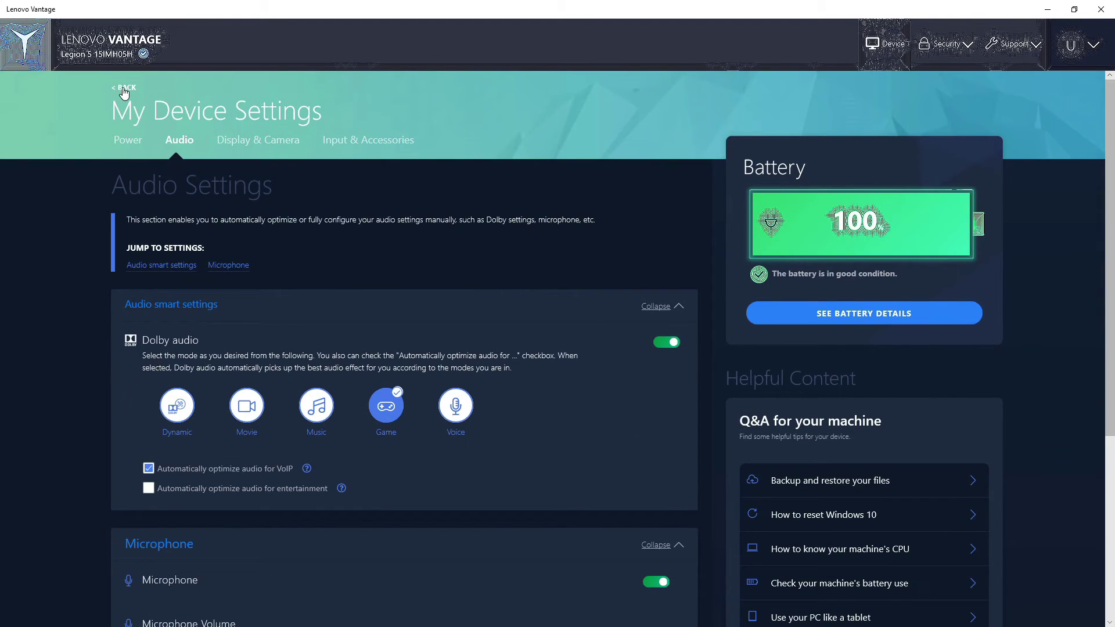
left_click(124, 90)
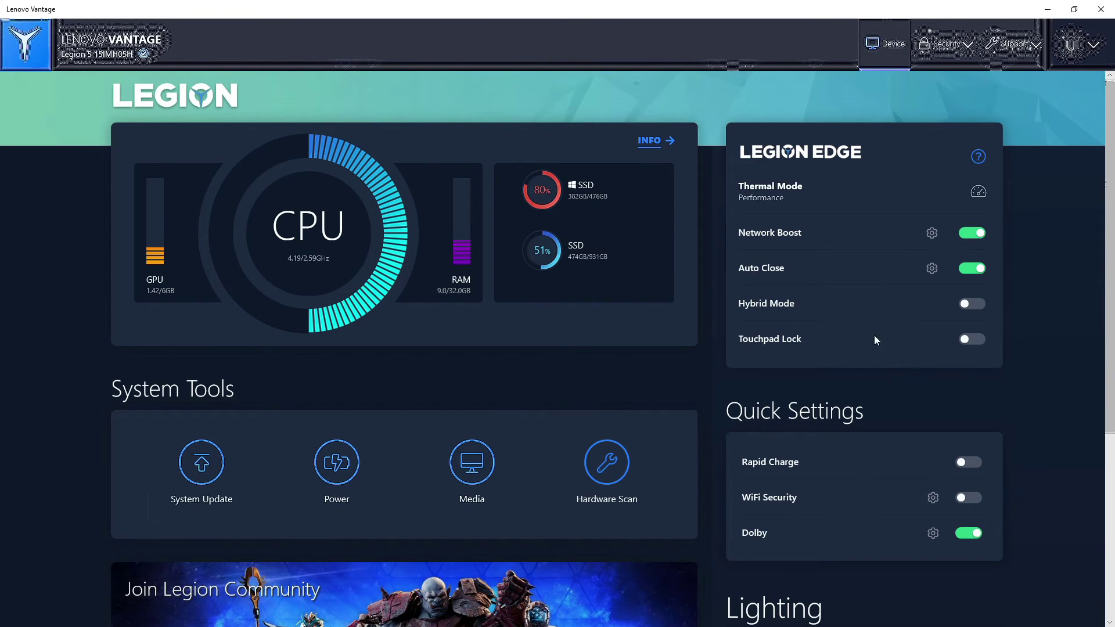
scroll(839, 391, "down", 3)
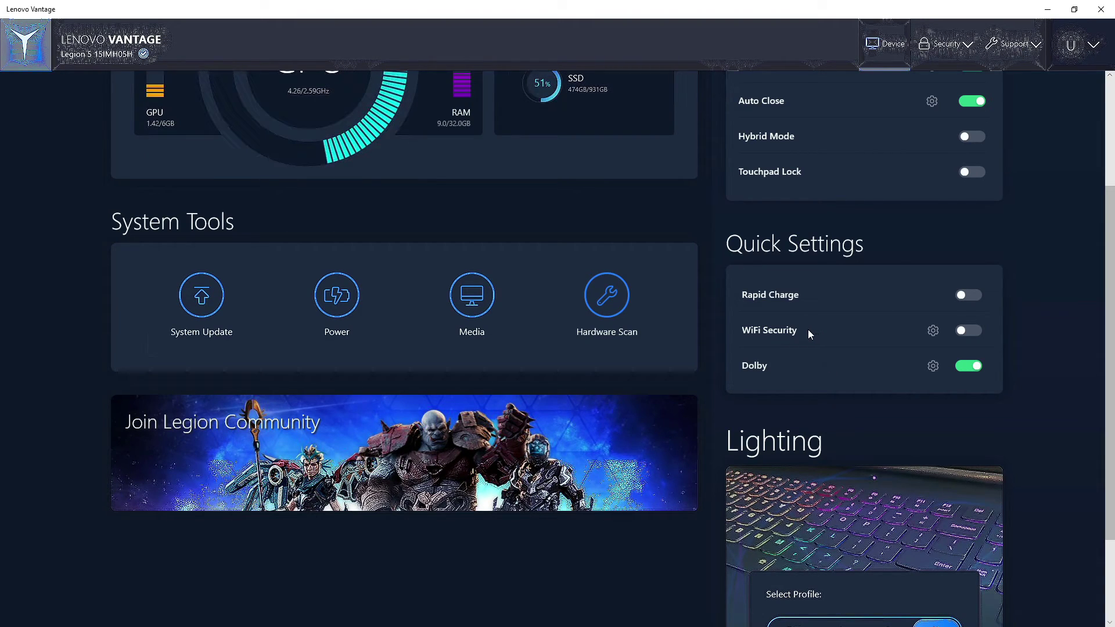
scroll(777, 350, "down", 2)
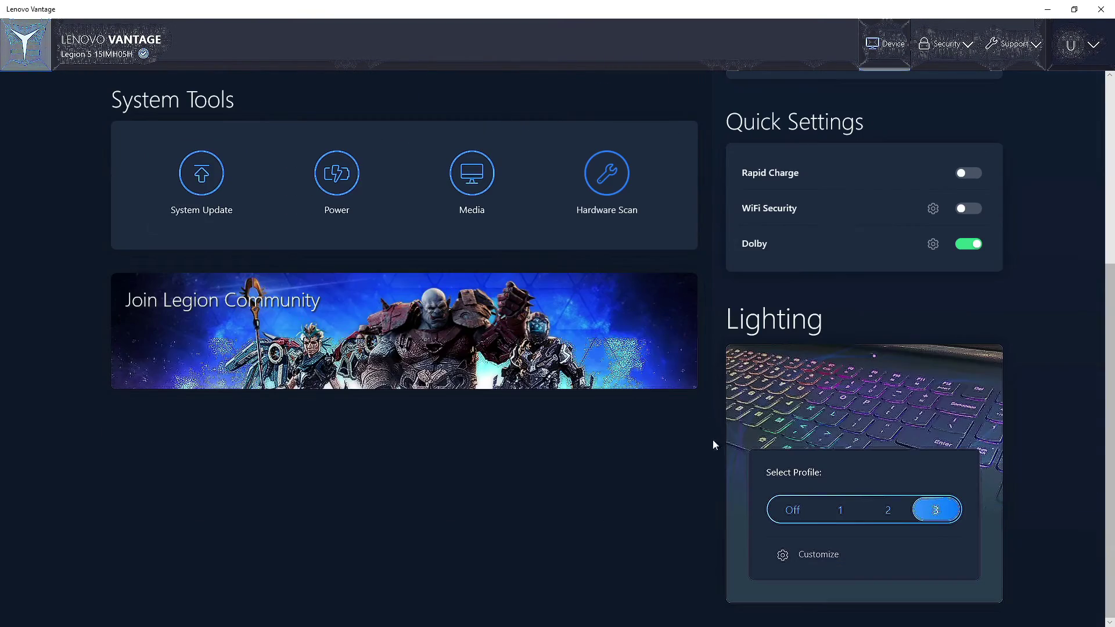
scroll(709, 438, "up", 5)
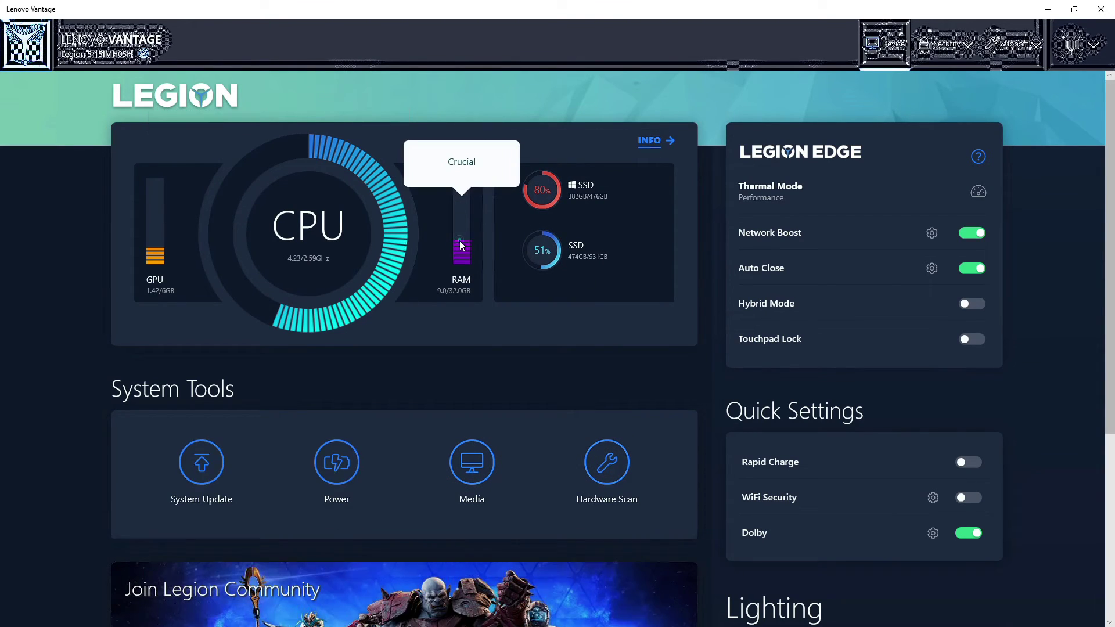
left_click(649, 140)
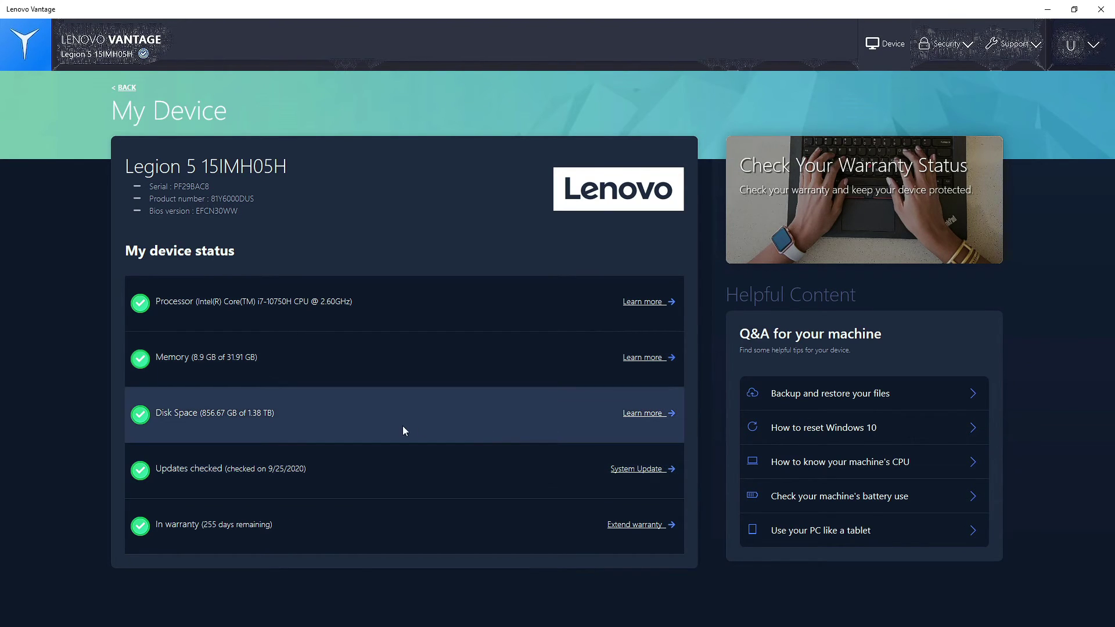
left_click_drag(728, 338, 896, 333)
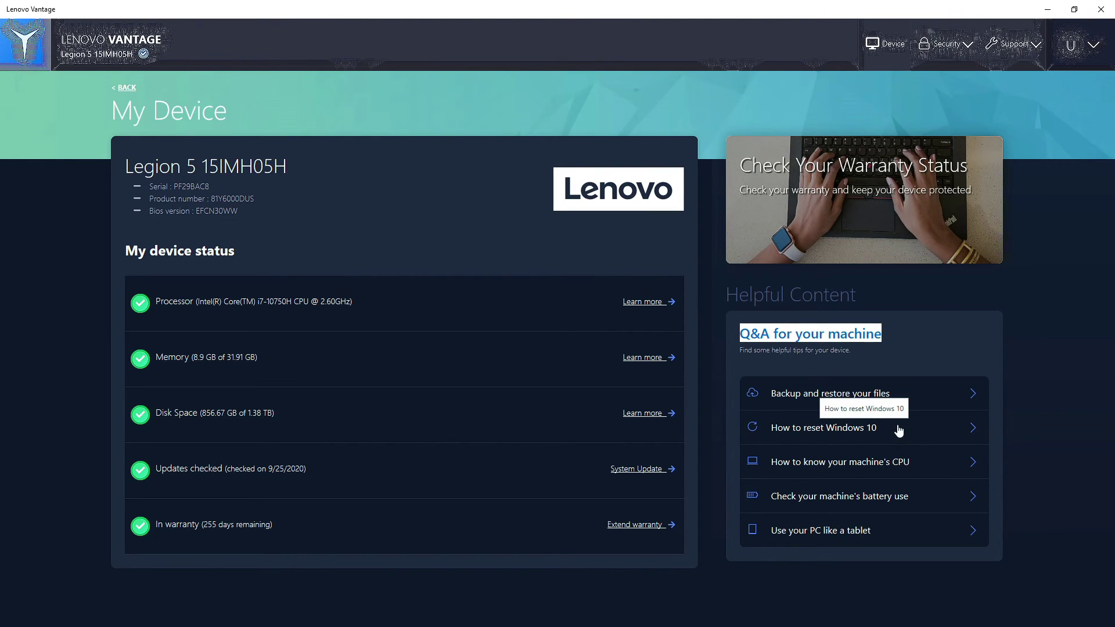
left_click(909, 465)
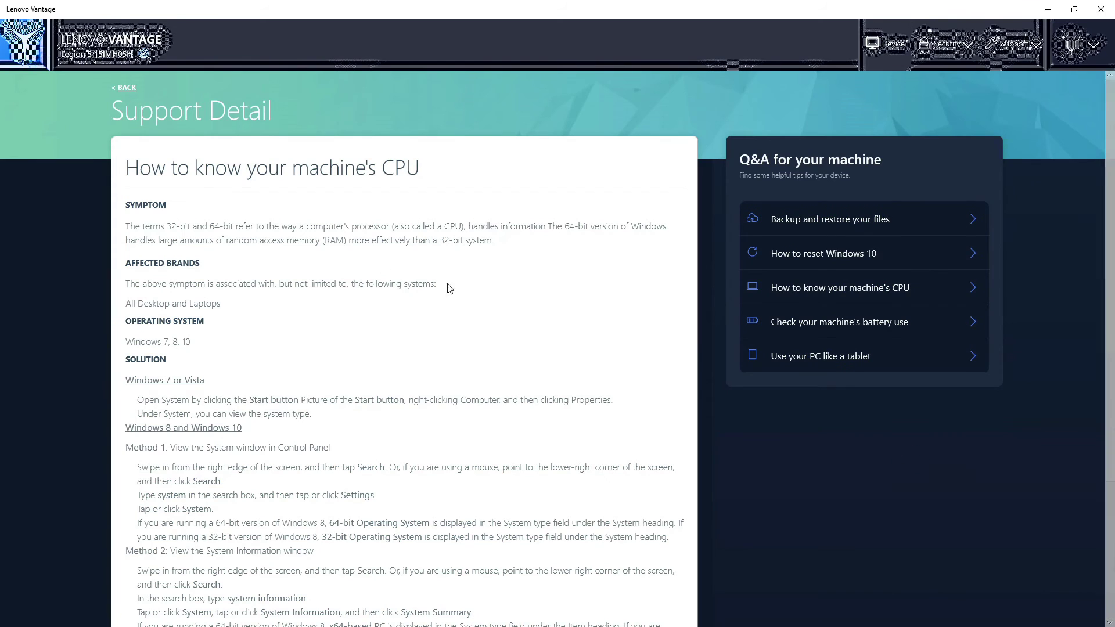
scroll(281, 281, "down", 3)
scroll(181, 220, "up", 2)
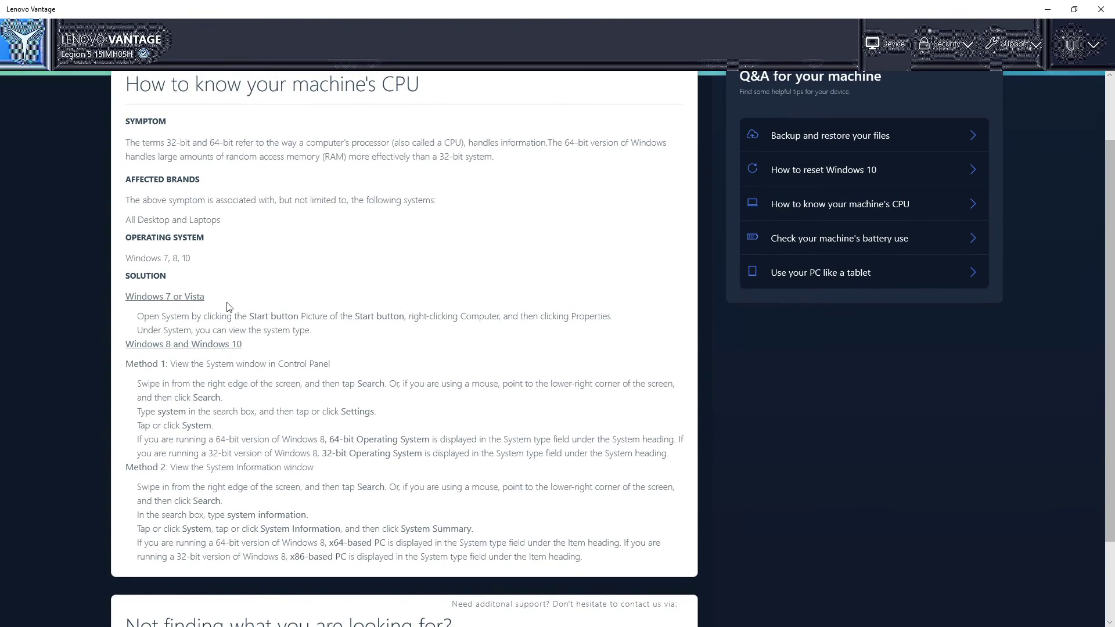
scroll(152, 292, "down", 2)
key("alt+Left")
left_click(129, 93)
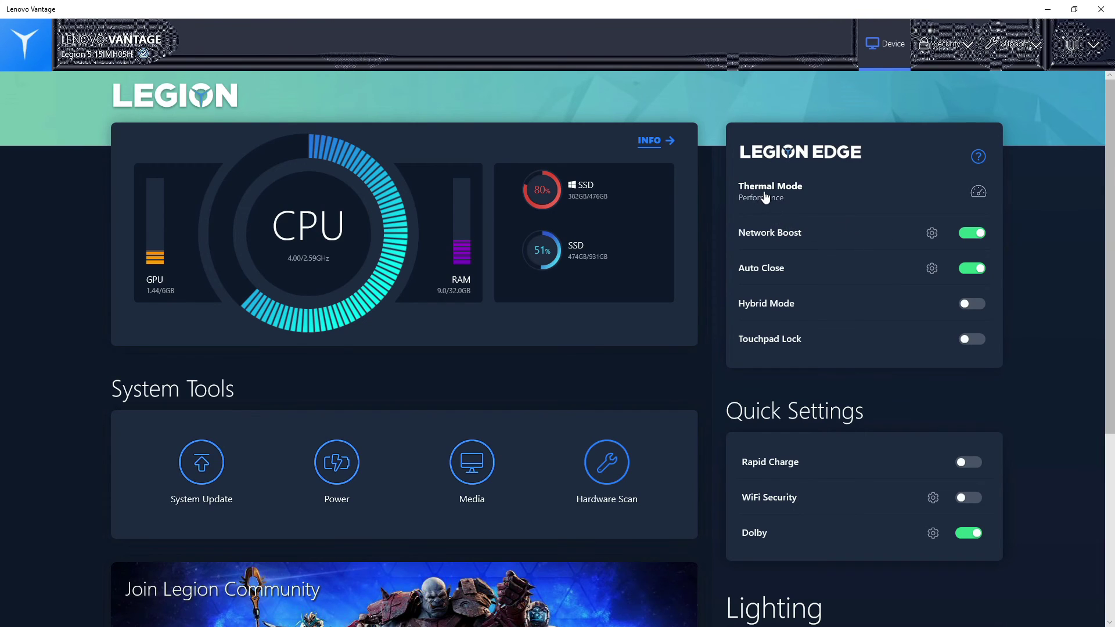
left_click(782, 272)
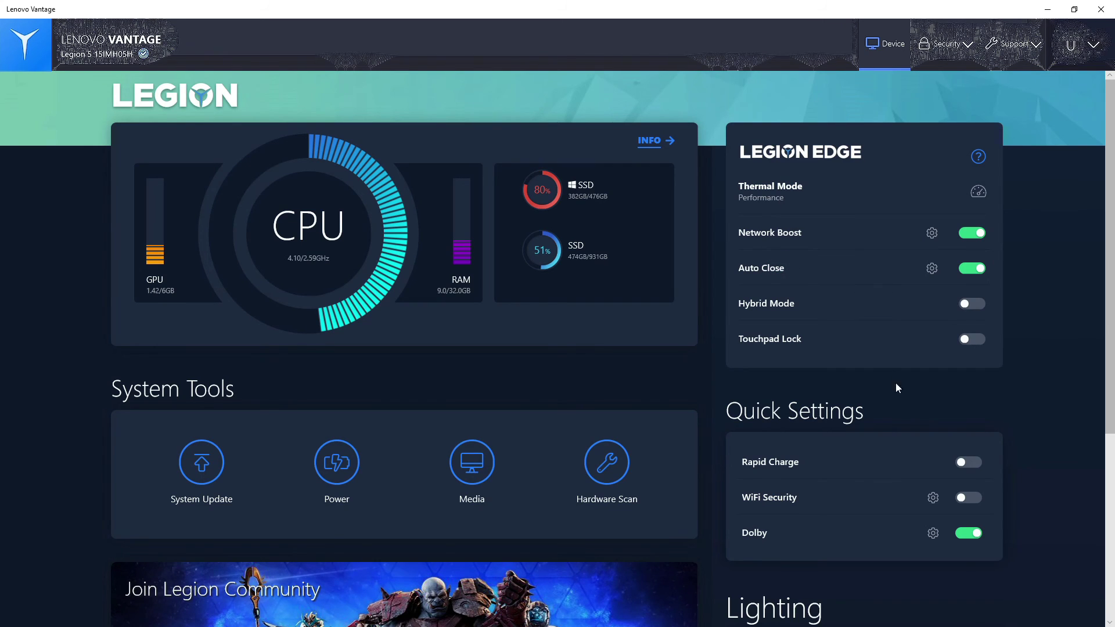
scroll(876, 405, "down", 5)
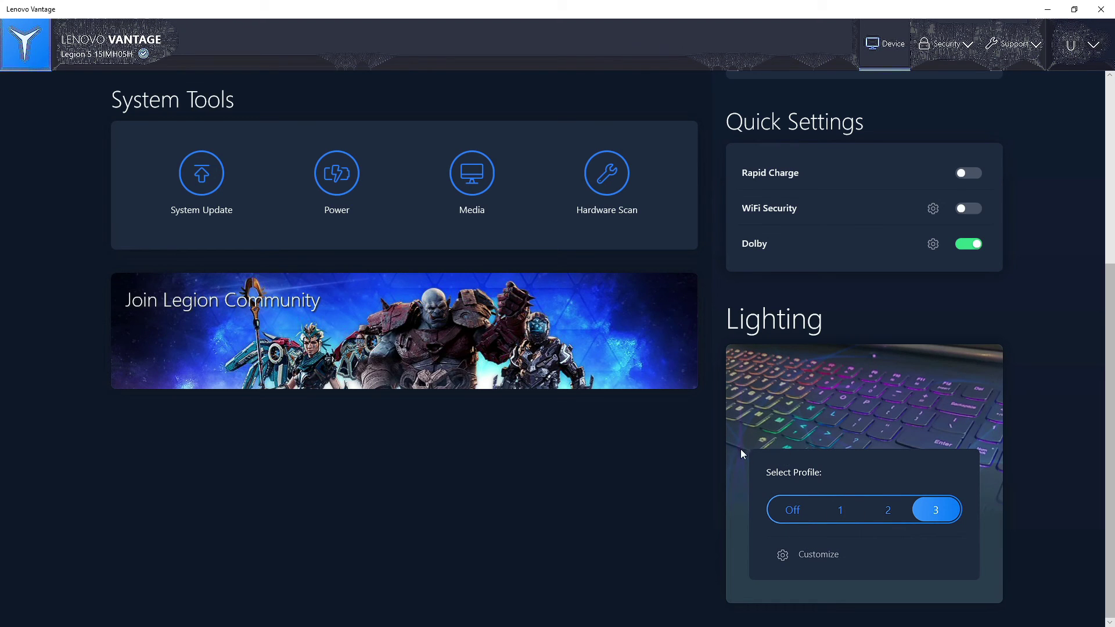
scroll(740, 457, "up", 5)
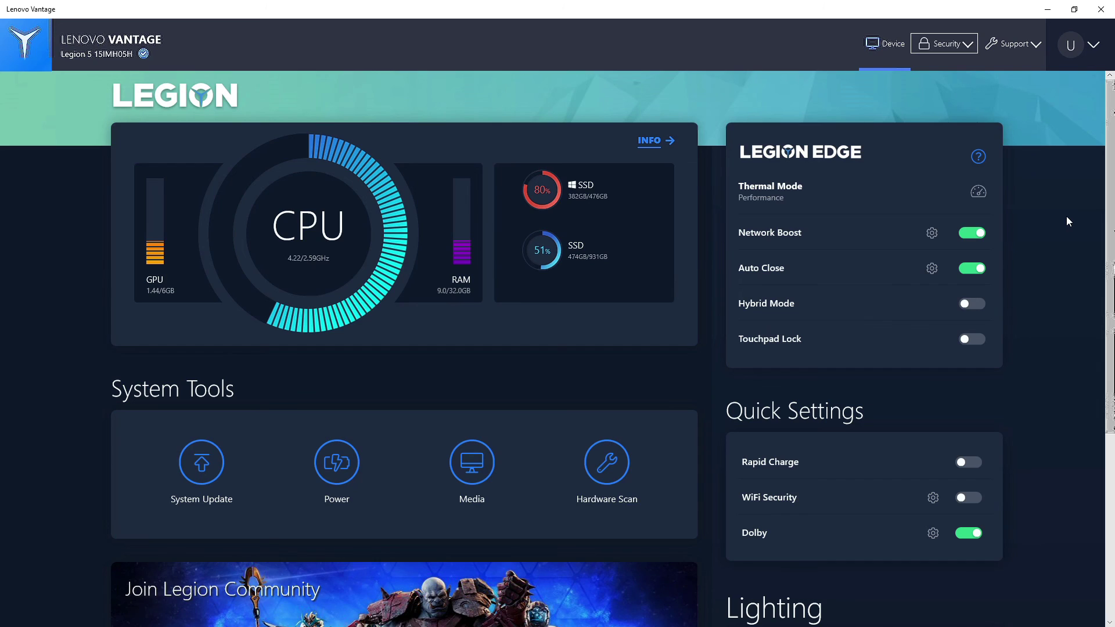